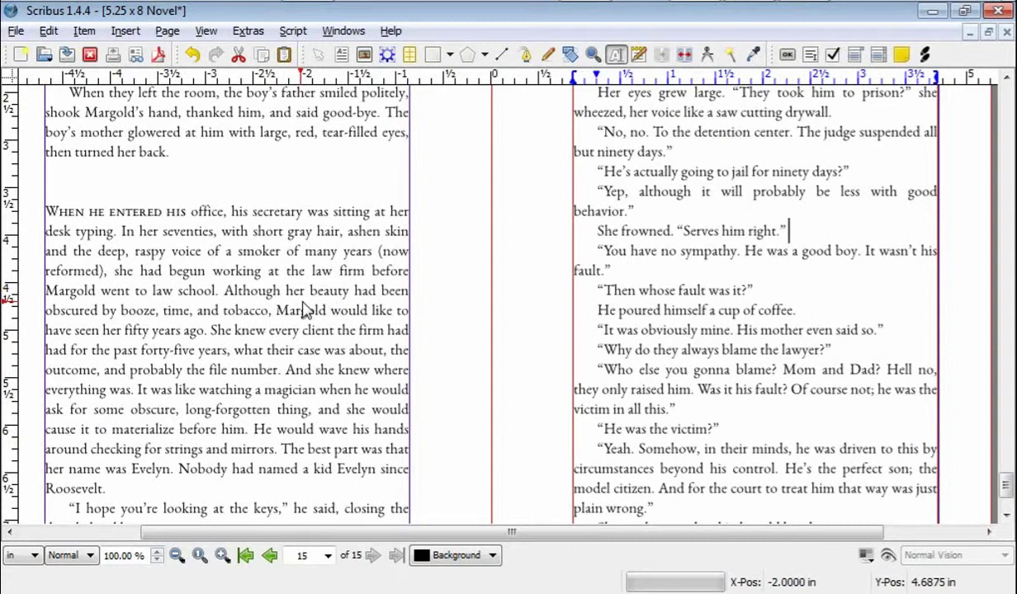
# Add a comma after “Yep” in the dialogue line on the right-hand page 15
pyautogui.scroll(-2, 231, 351)
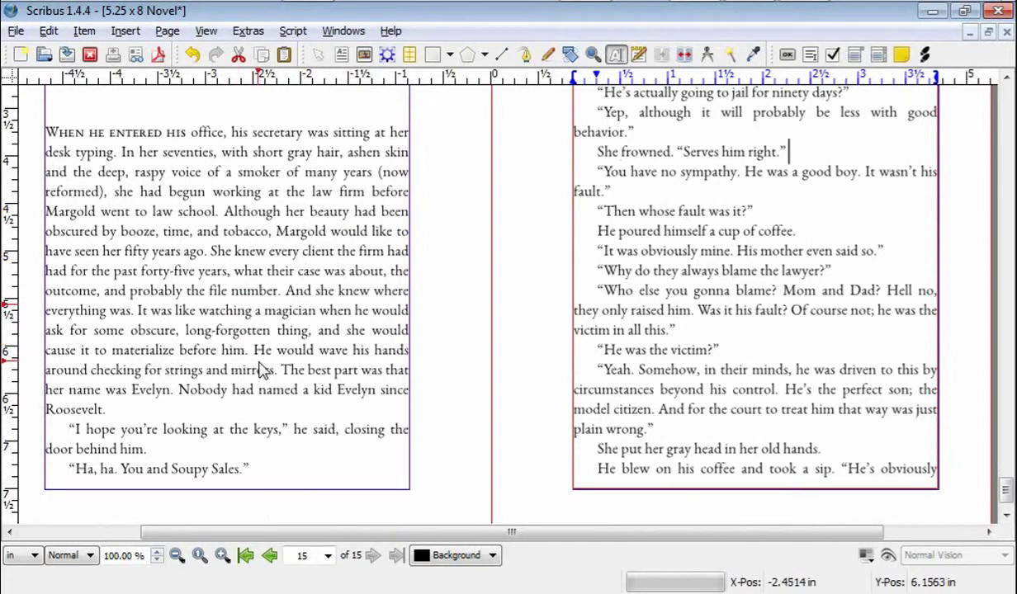
pyautogui.scroll(6, 299, 370)
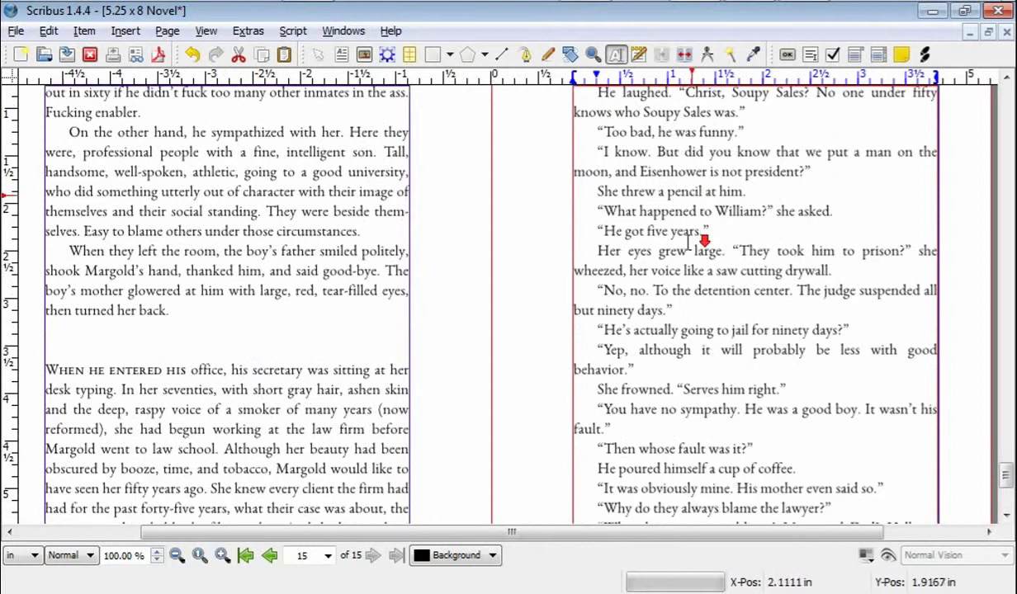
pyautogui.scroll(-3, 687, 215)
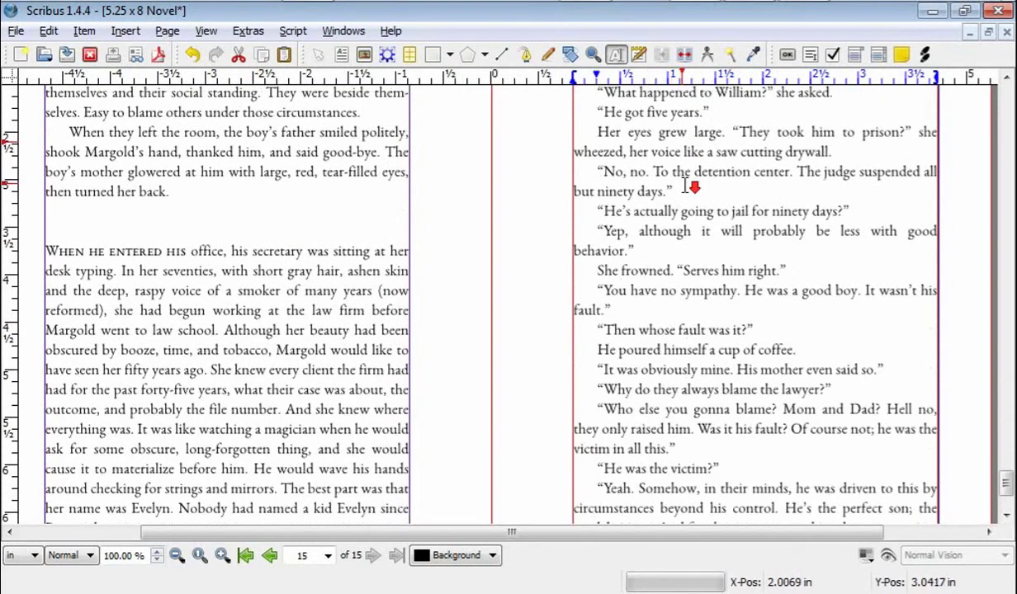
pyautogui.scroll(-2, 688, 187)
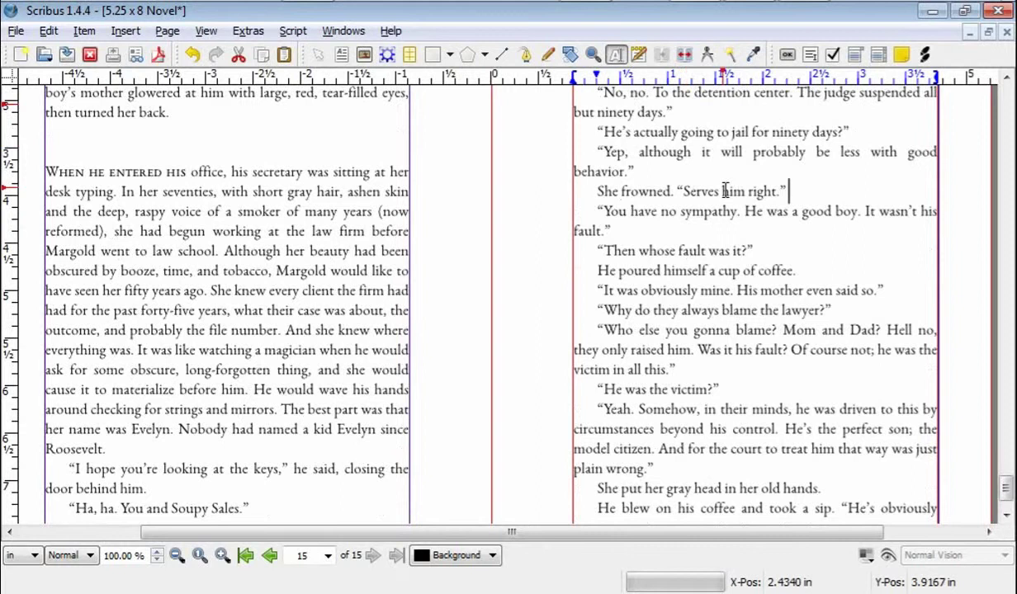
pyautogui.scroll(-1, 727, 357)
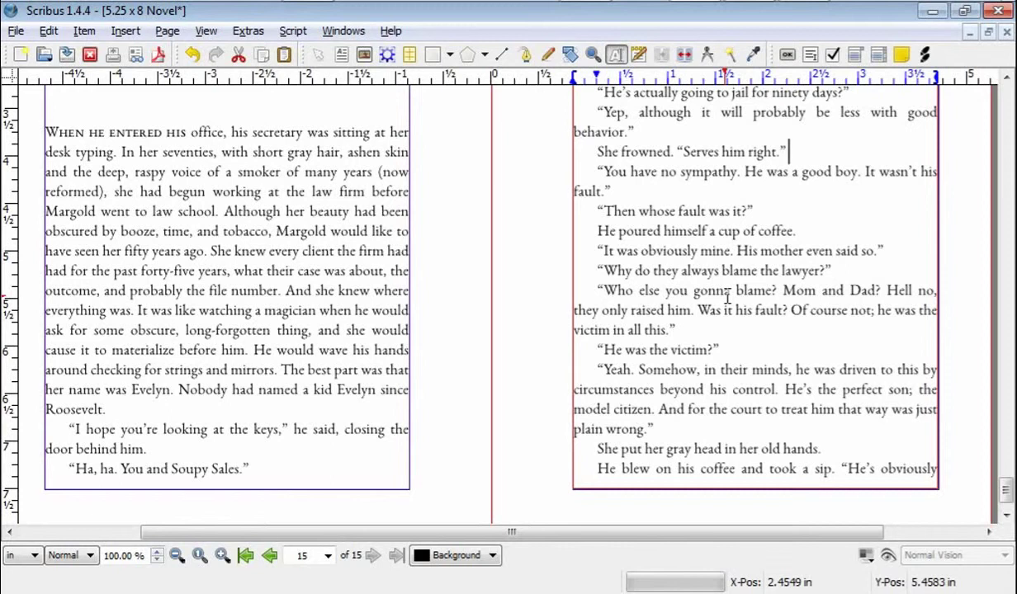
pyautogui.scroll(2, 727, 299)
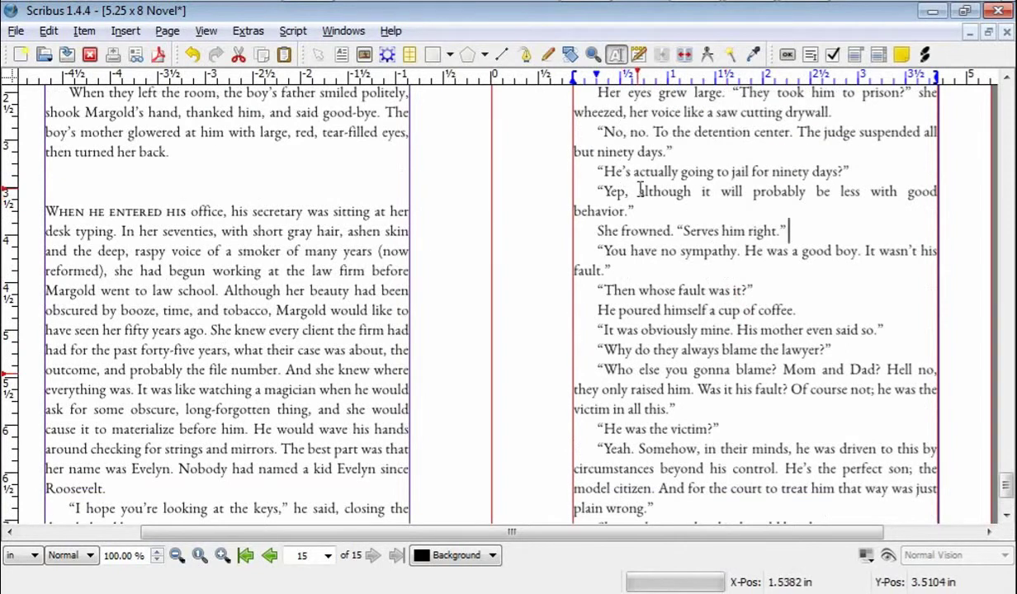
pyautogui.click(625, 192)
pyautogui.write(',')
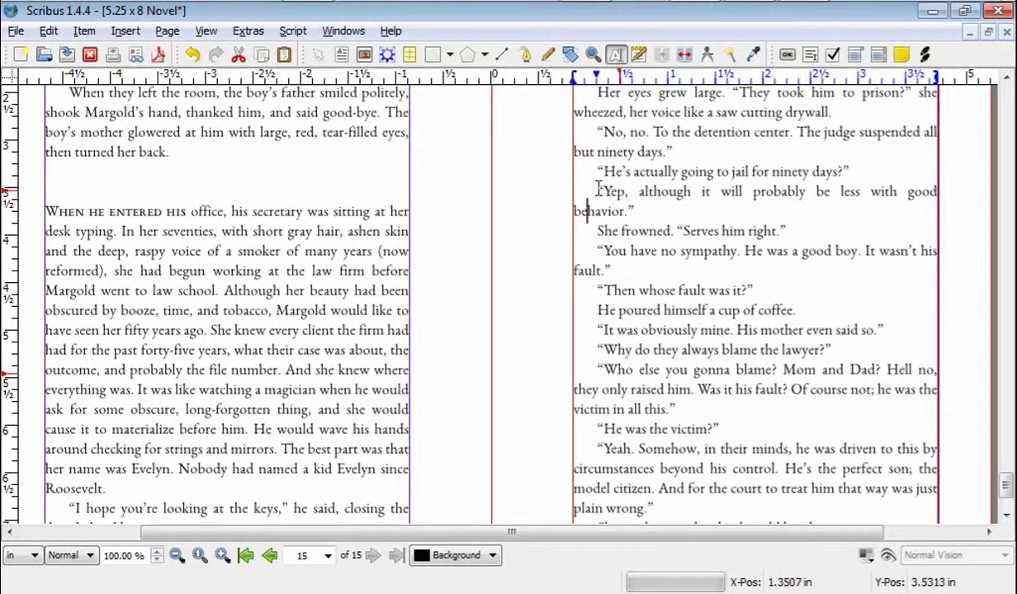
# Set the “Yep, although…” paragraph's tracking to -1.00 % and zoom to 200 % to check it
pyautogui.moveTo(598, 189); pyautogui.dragTo(642, 208)
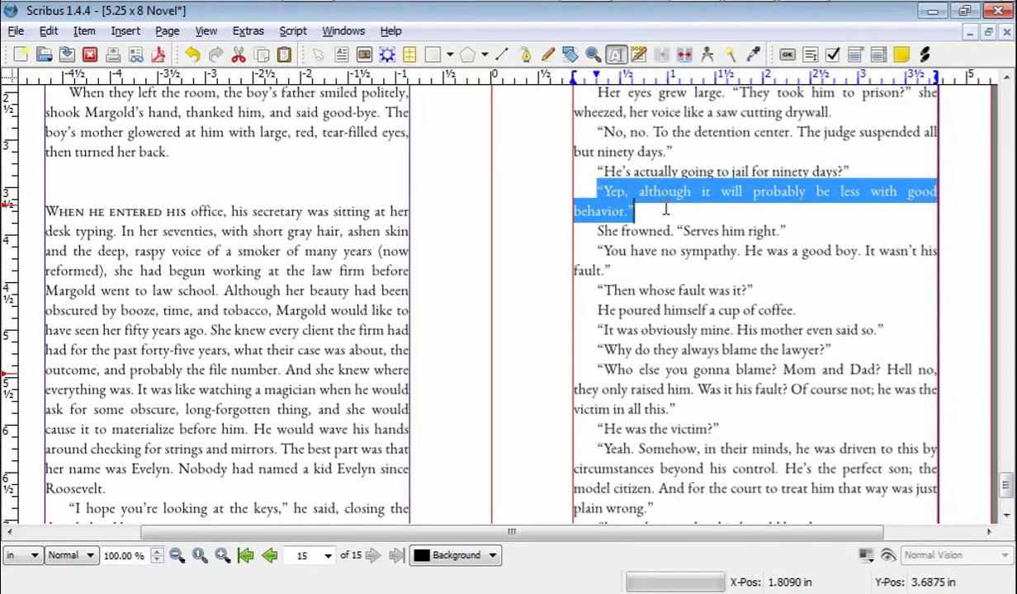
pyautogui.press('F2')
pyautogui.moveTo(601, 96); pyautogui.dragTo(325, 79)
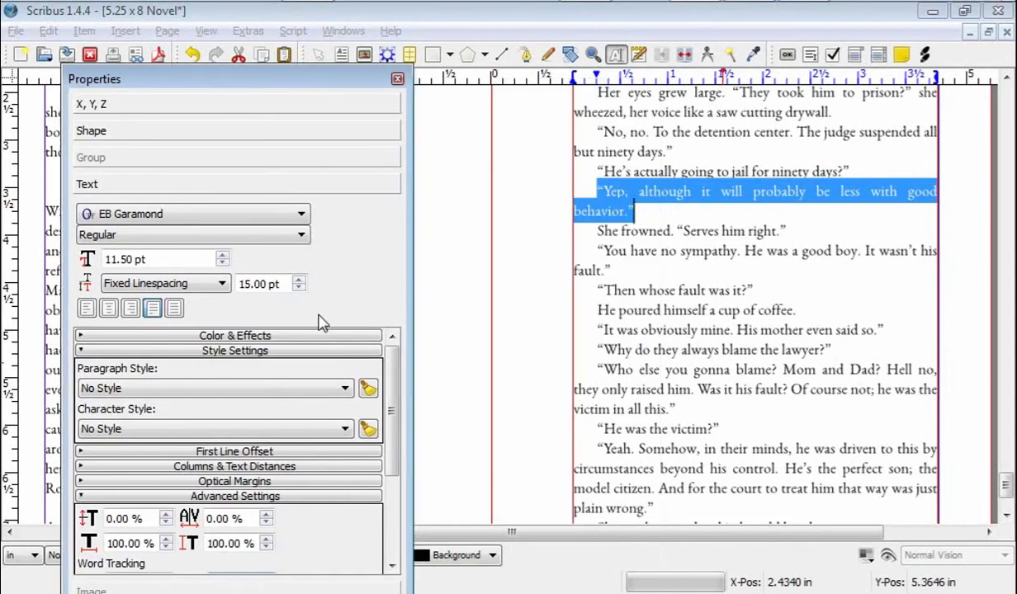
pyautogui.click(267, 524)
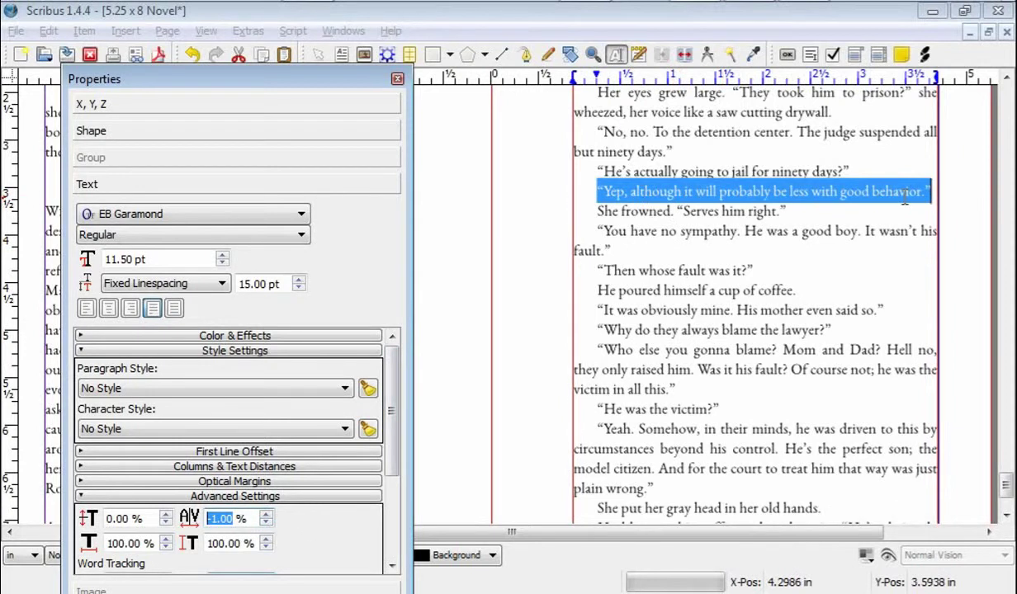
pyautogui.click(692, 231)
pyautogui.click(397, 80)
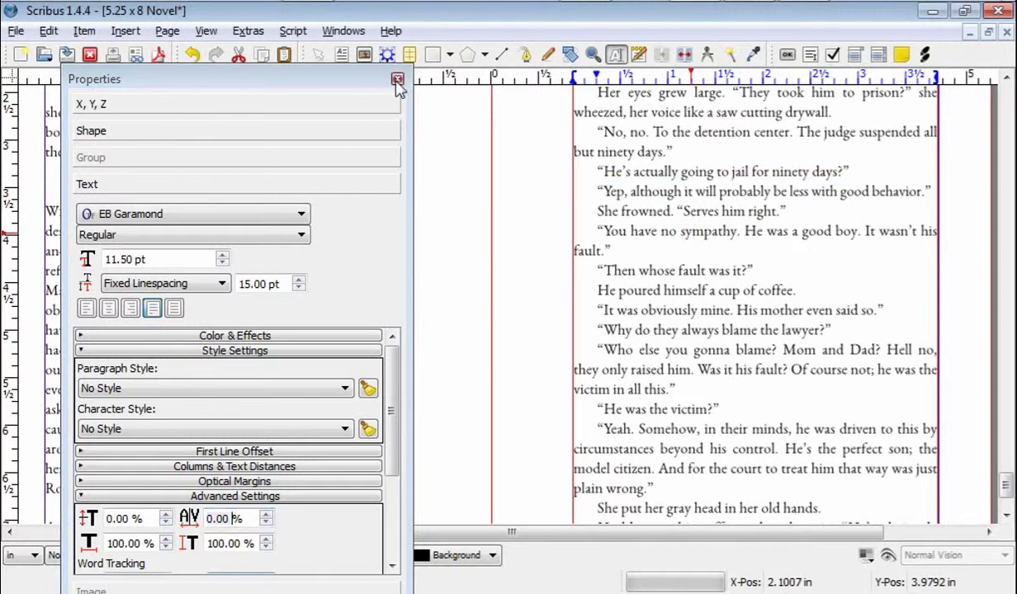
pyautogui.click(397, 80)
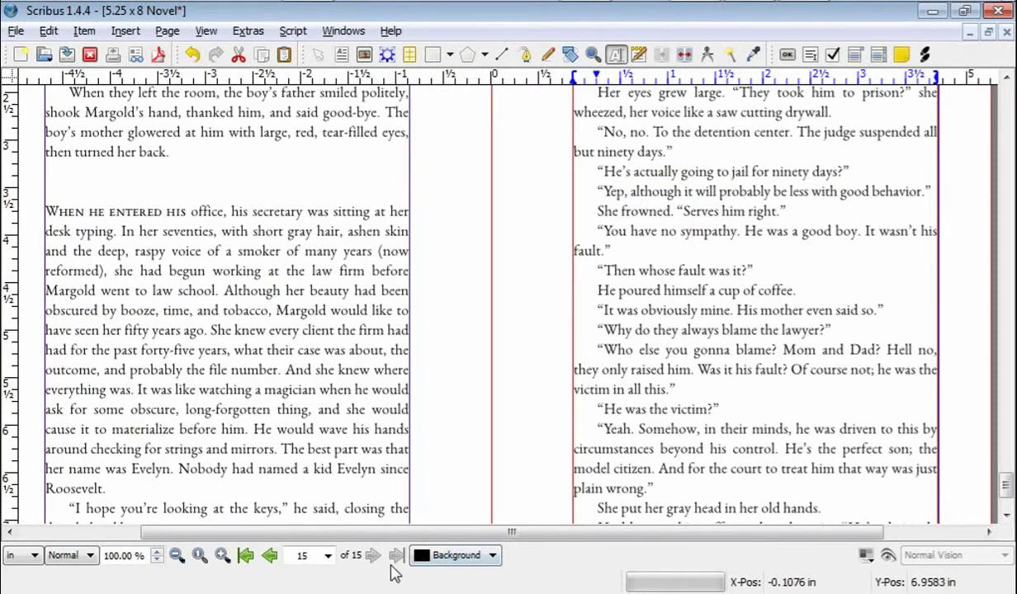
pyautogui.click(665, 317)
pyautogui.click(222, 556)
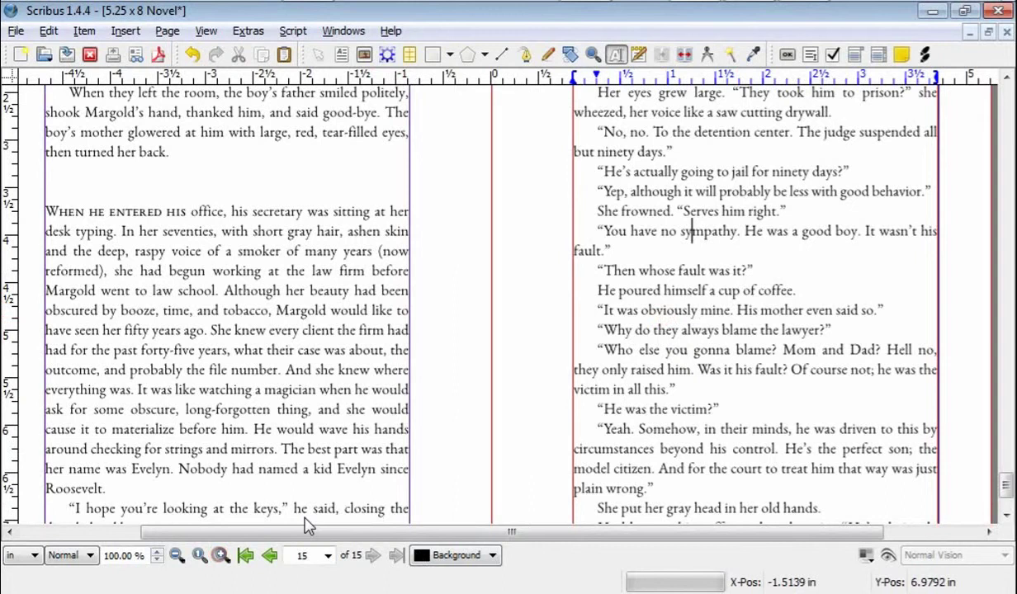
pyautogui.moveTo(631, 532); pyautogui.dragTo(810, 547)
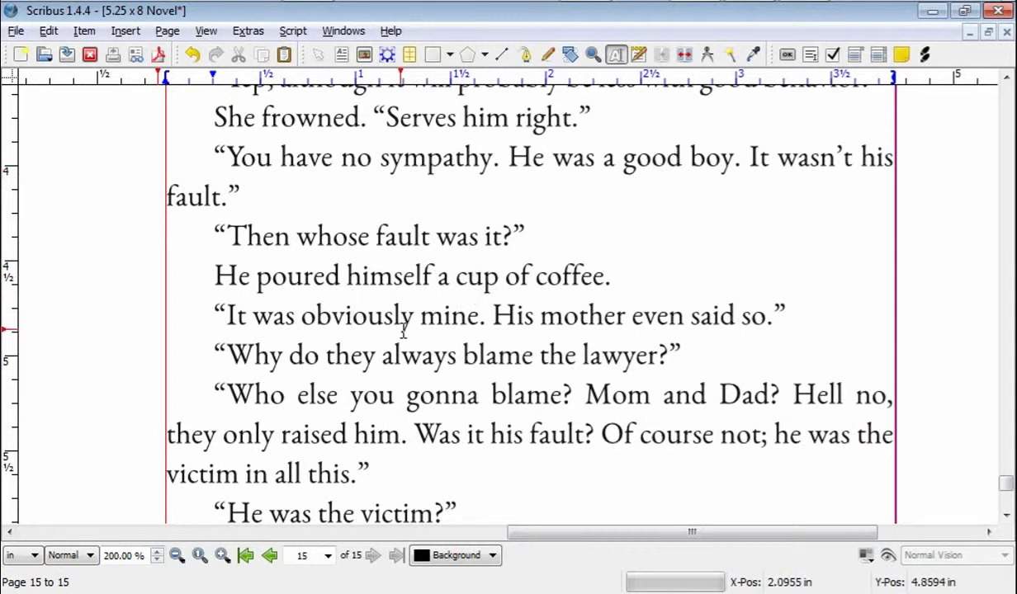
pyautogui.scroll(-2, 409, 326)
pyautogui.scroll(-6, 407, 332)
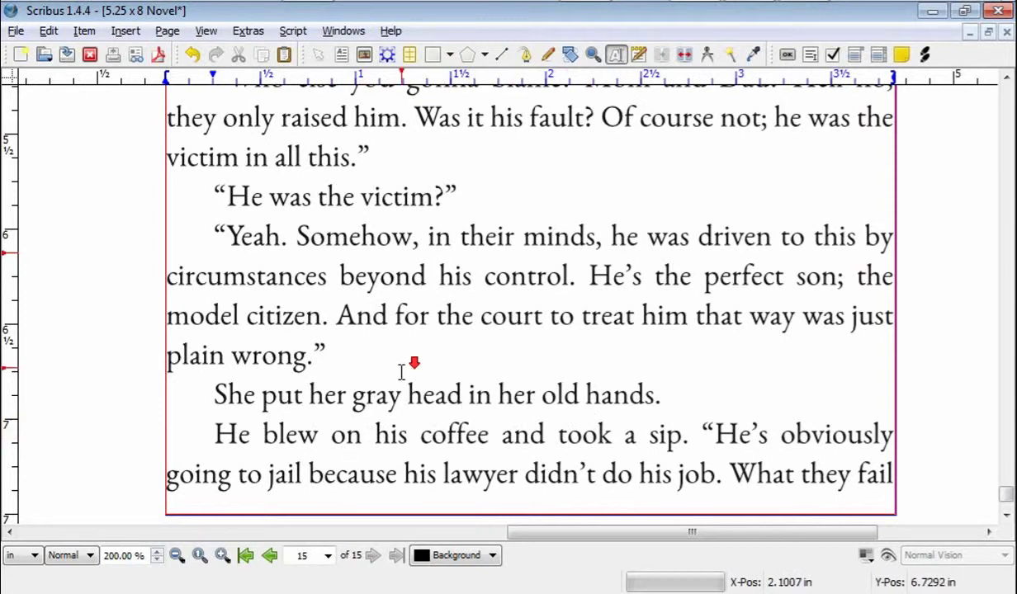
pyautogui.scroll(-3, 404, 371)
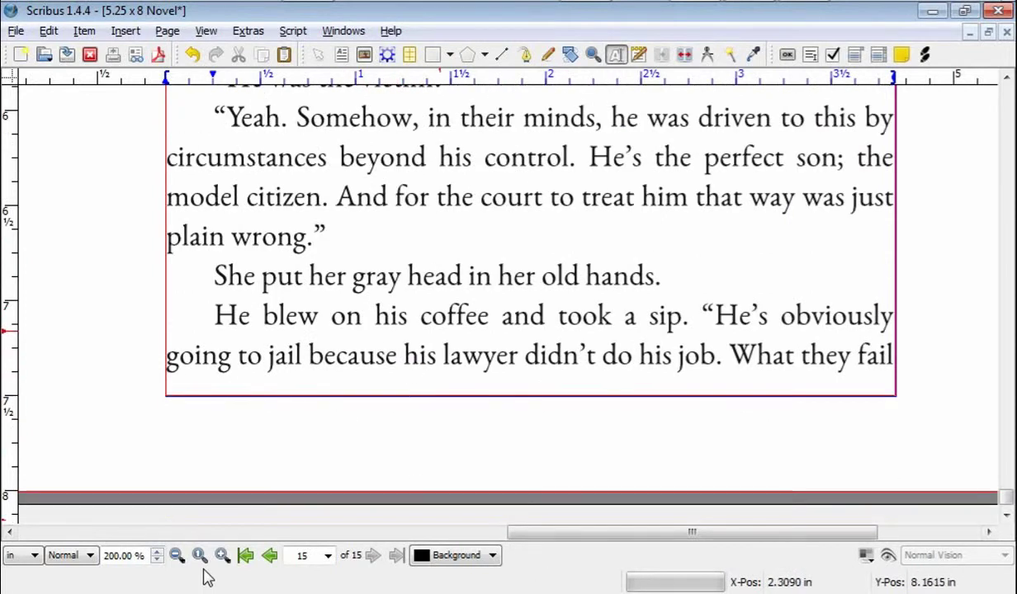
pyautogui.click(177, 556)
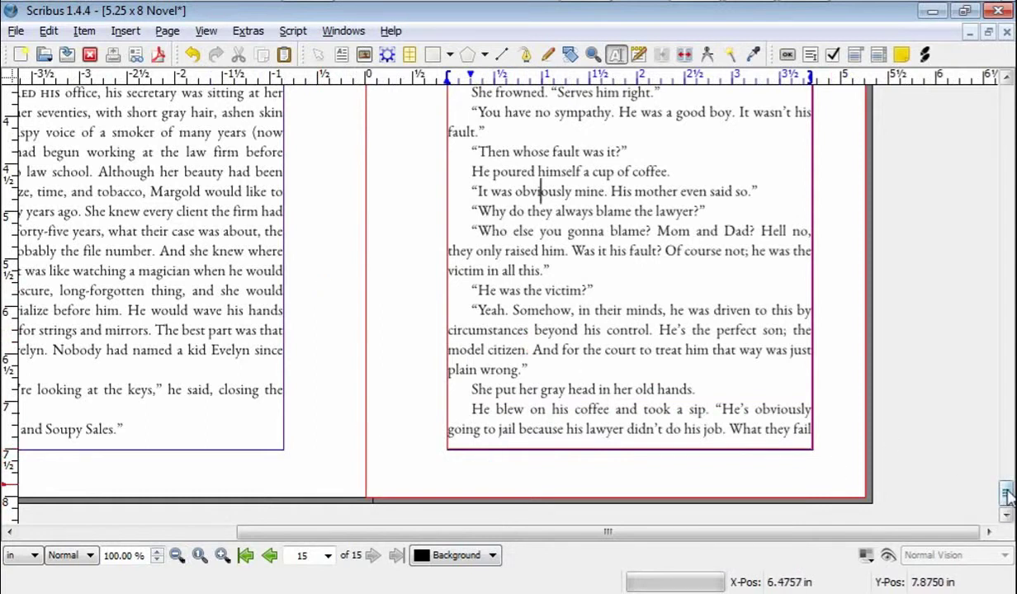
pyautogui.scroll(1, 1006, 494)
pyautogui.scroll(5, 540, 206)
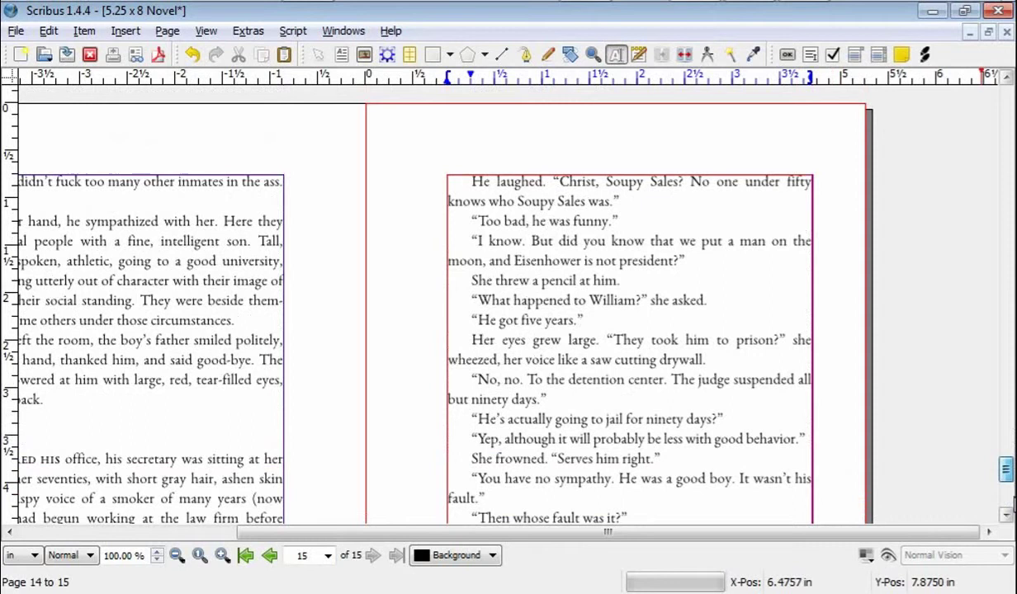
pyautogui.scroll(7, 778, 546)
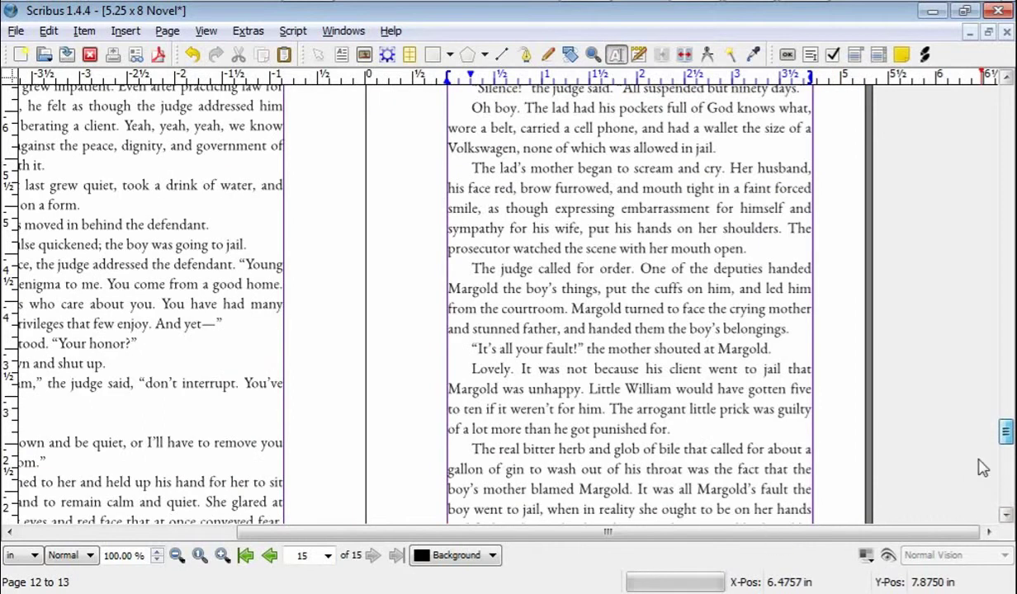
pyautogui.scroll(-12, 982, 467)
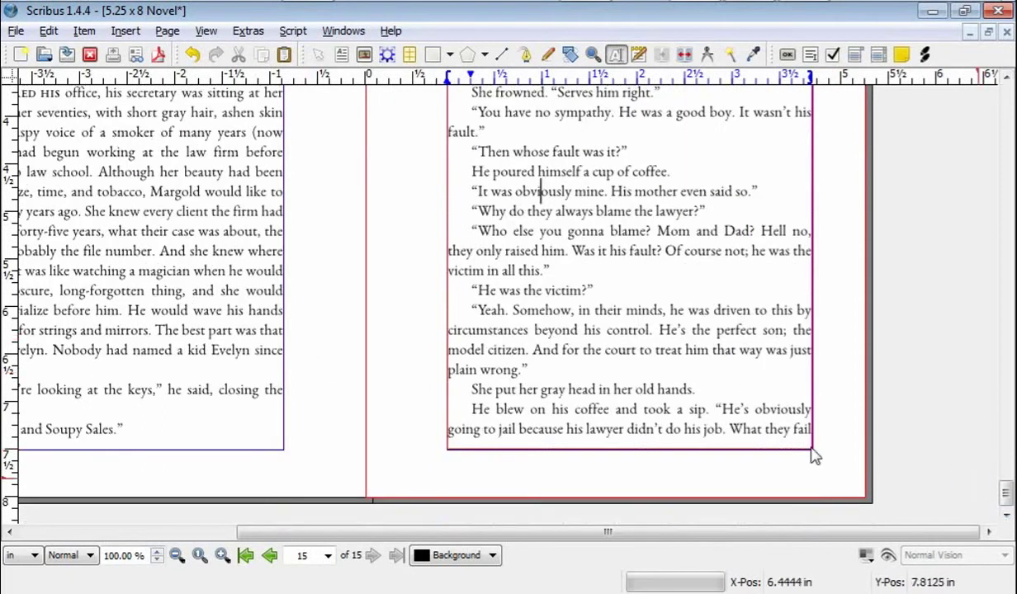
pyautogui.click(658, 388)
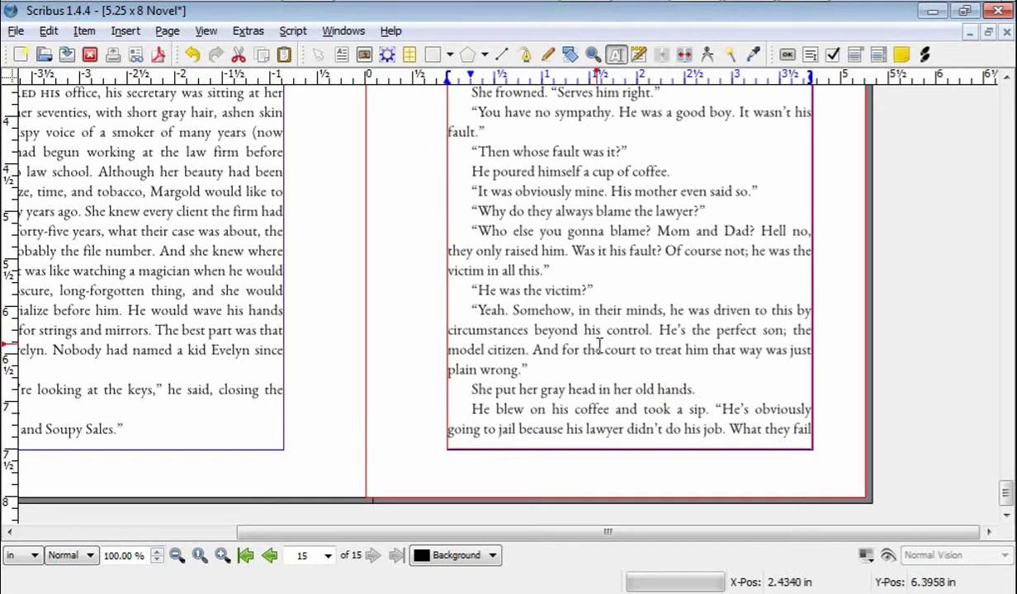
pyautogui.click(621, 532)
pyautogui.moveTo(464, 548); pyautogui.dragTo(406, 550)
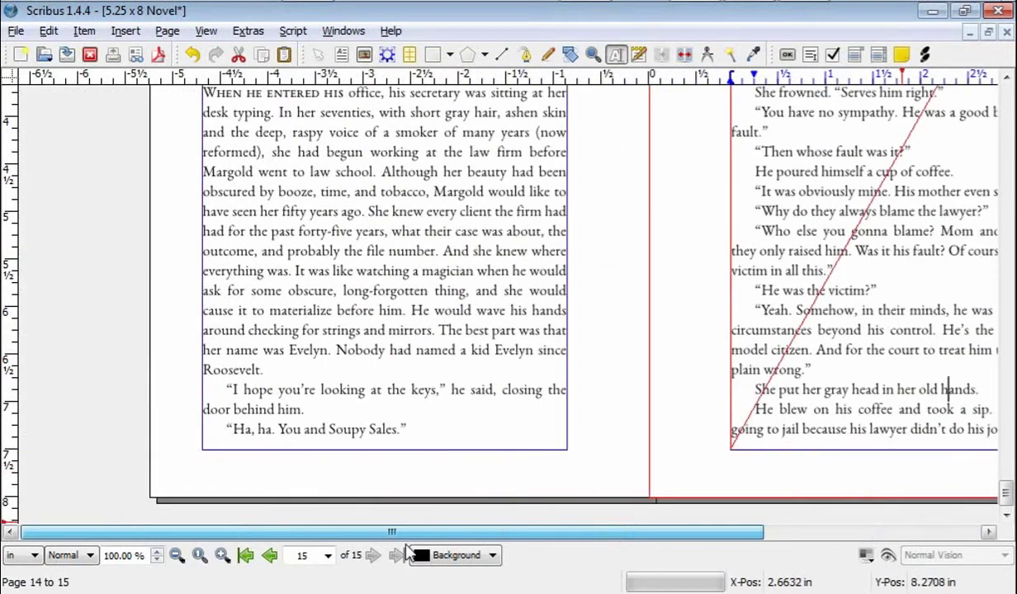
pyautogui.scroll(4, 730, 314)
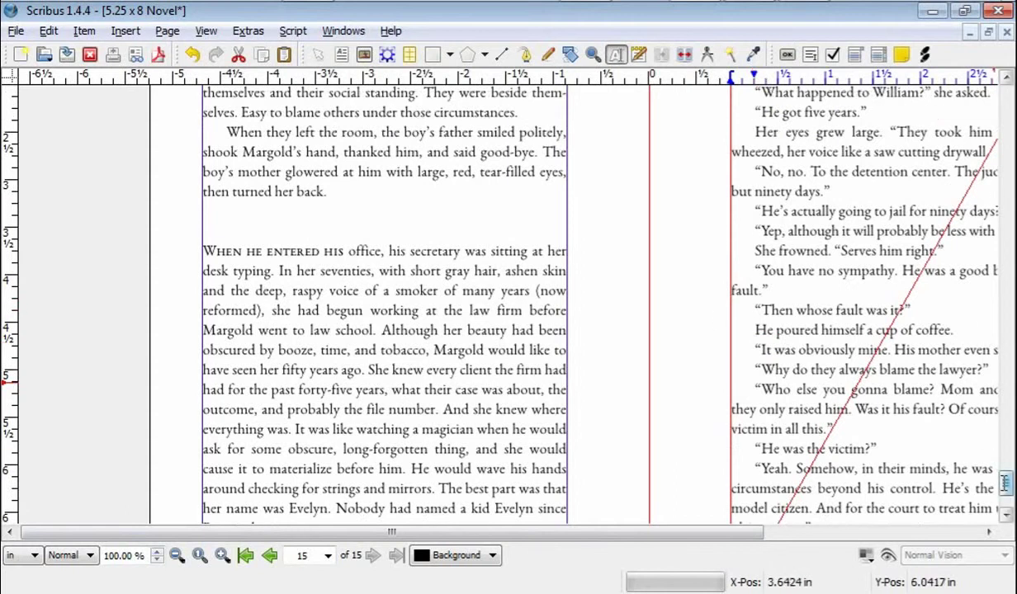
pyautogui.moveTo(1005, 485); pyautogui.dragTo(970, 115)
pyautogui.moveTo(663, 533); pyautogui.dragTo(954, 536)
pyautogui.moveTo(1007, 131); pyautogui.dragTo(1006, 319)
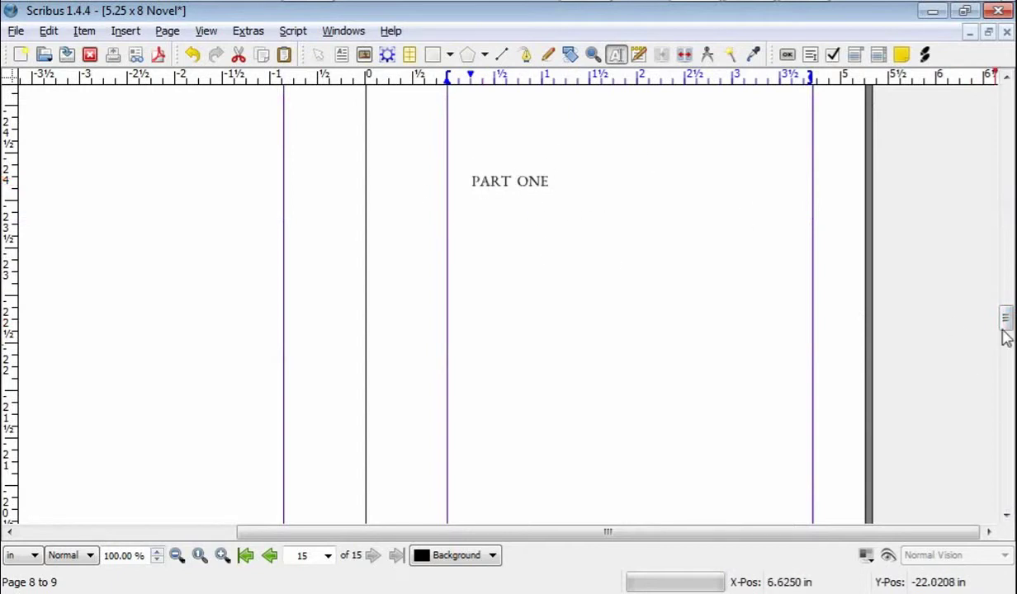
pyautogui.scroll(-10, 1008, 322)
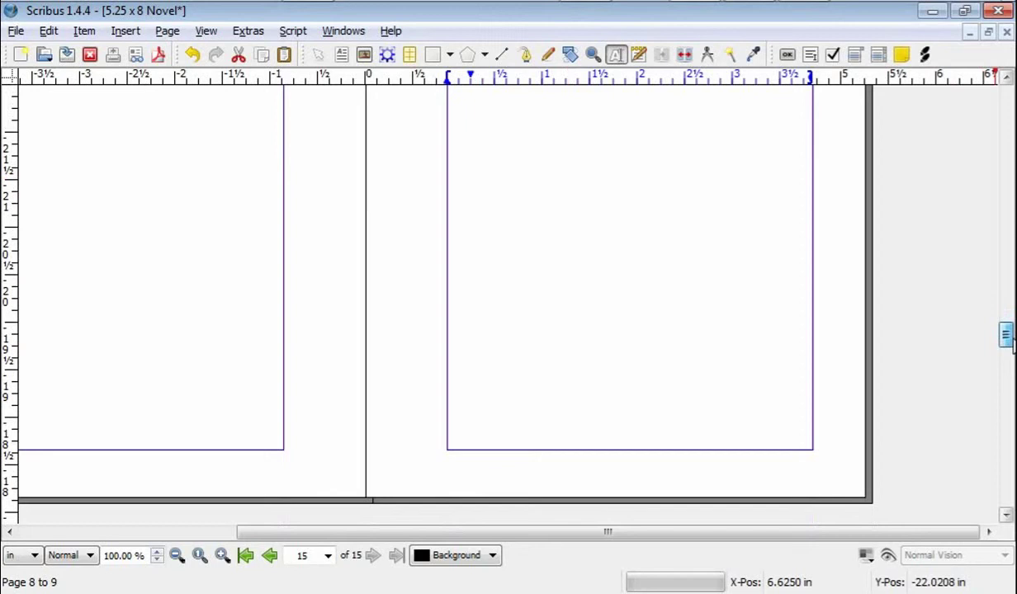
pyautogui.moveTo(1006, 352)
pyautogui.mouseDown()
pyautogui.moveTo(1007, 377)
pyautogui.moveTo(1007, 368)
pyautogui.mouseUp()
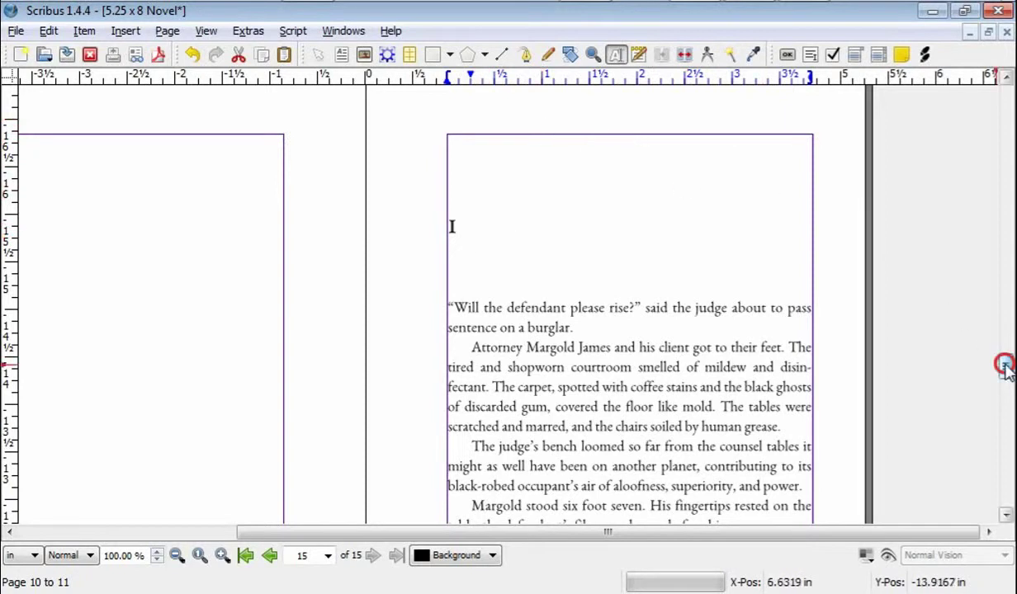
pyautogui.moveTo(1006, 364)
pyautogui.mouseDown()
pyautogui.moveTo(1008, 381)
pyautogui.moveTo(1007, 362)
pyautogui.mouseUp()
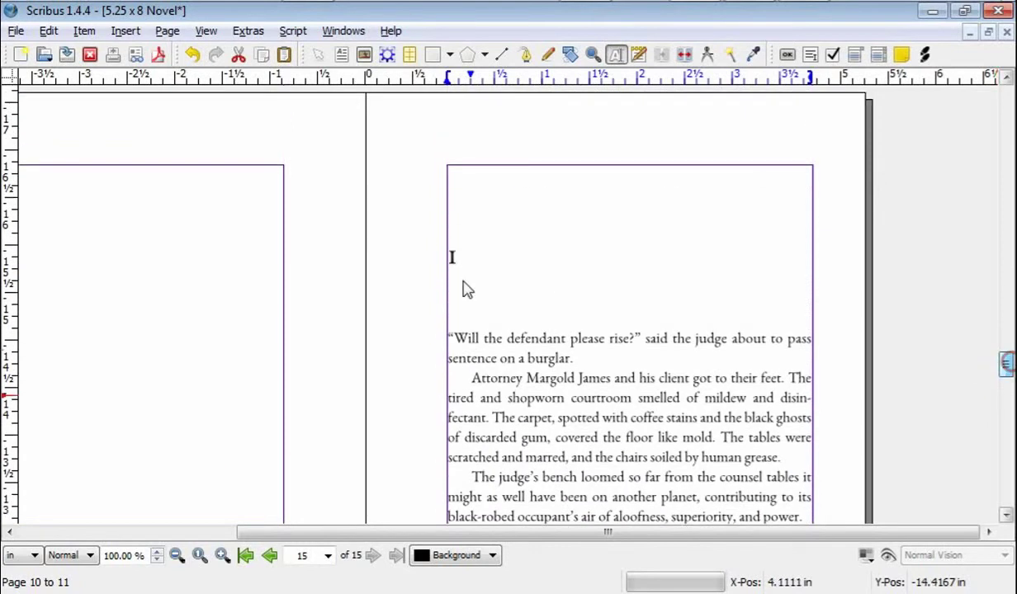
# Enter master page editing from the Edit menu and display the First Left Page master
pyautogui.click(48, 31)
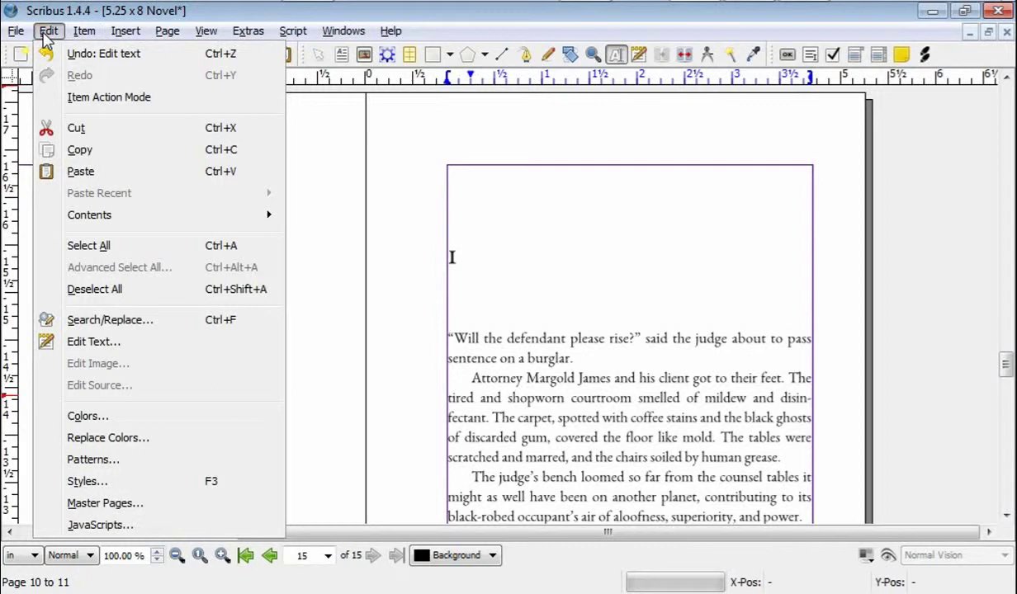
pyautogui.moveTo(170, 37)
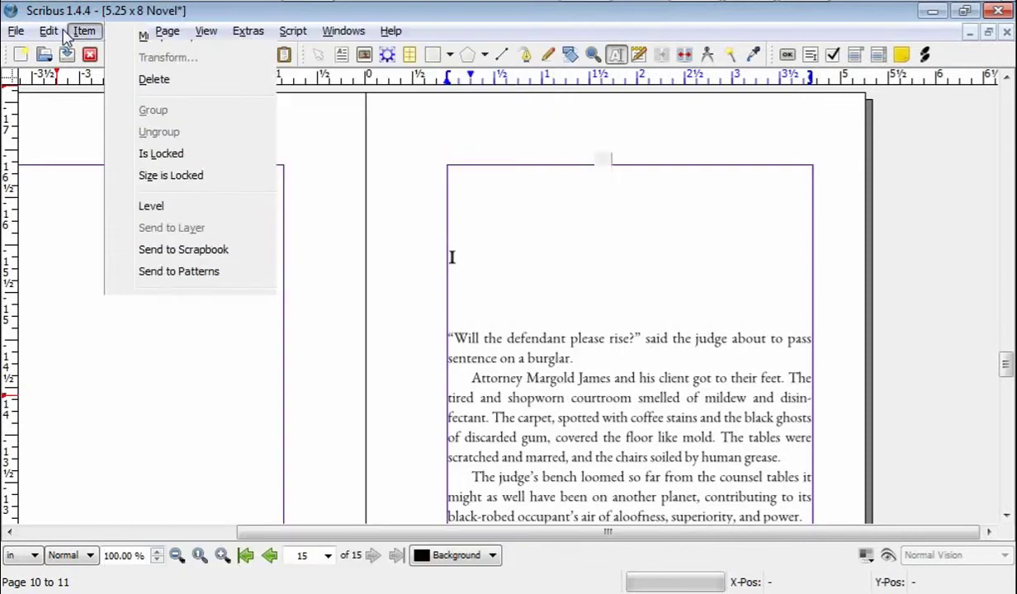
pyautogui.moveTo(58, 40)
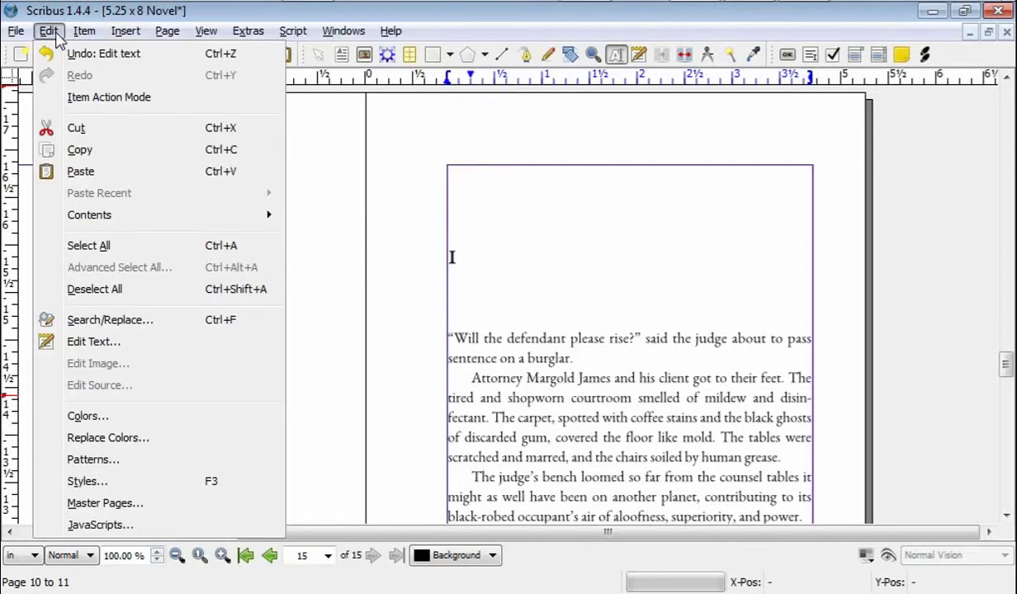
pyautogui.click(85, 503)
pyautogui.click(416, 216)
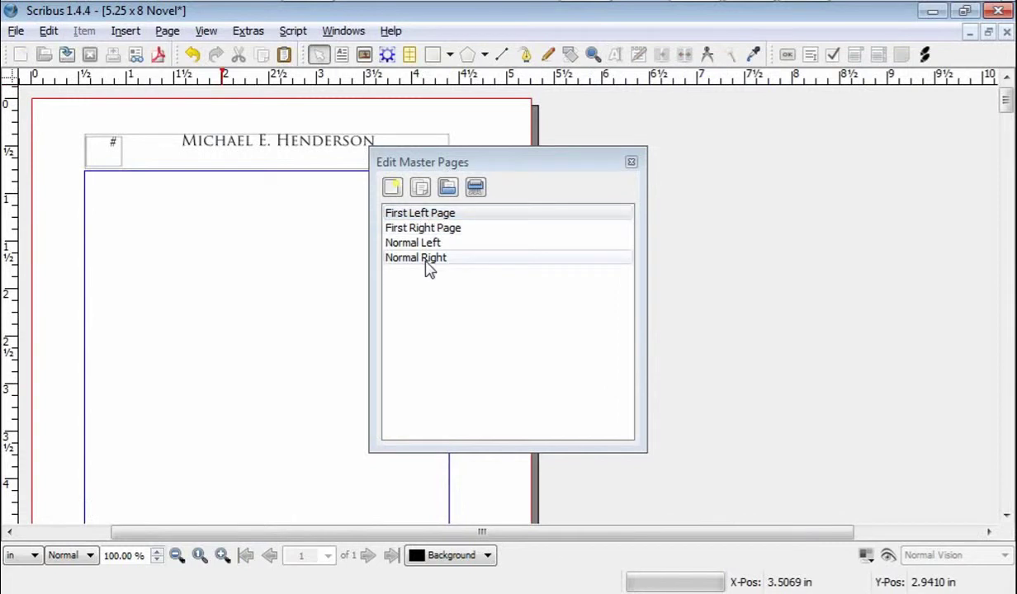
# Inspect the Normal Right, Normal Left, First Right and First Left master pages
pyautogui.click(425, 261)
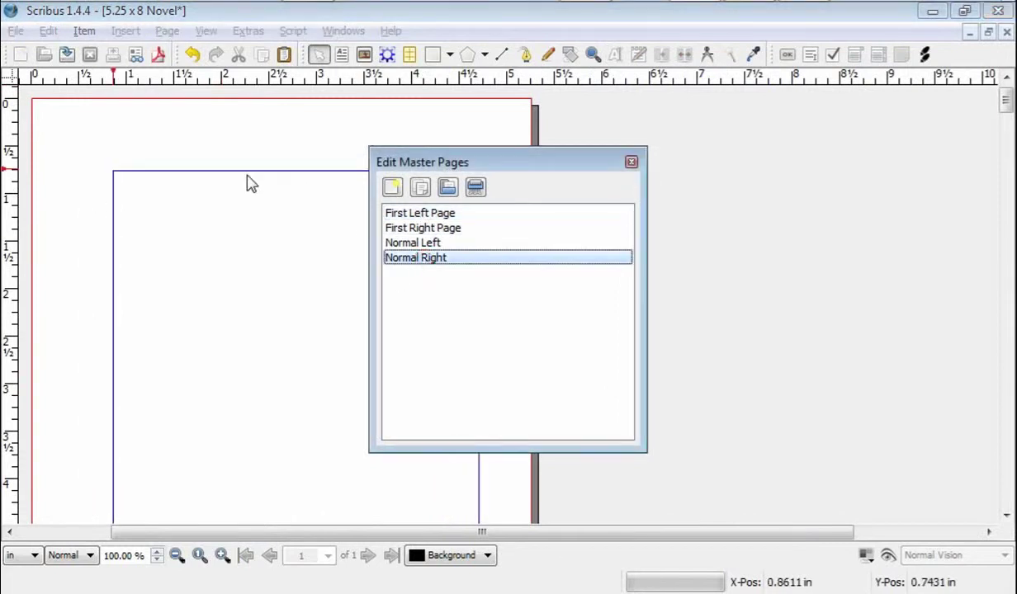
pyautogui.click(390, 244)
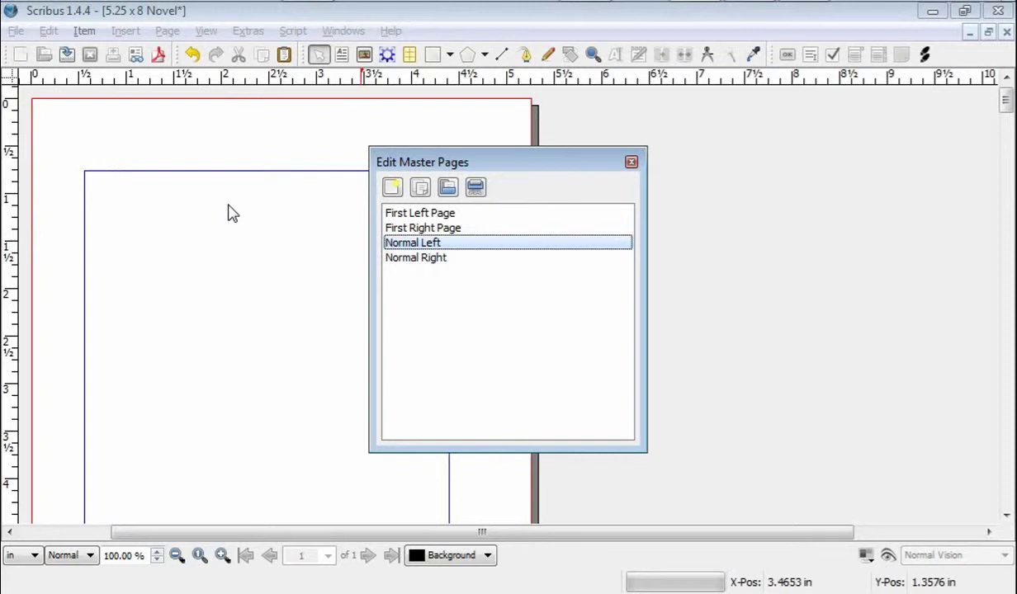
pyautogui.click(405, 229)
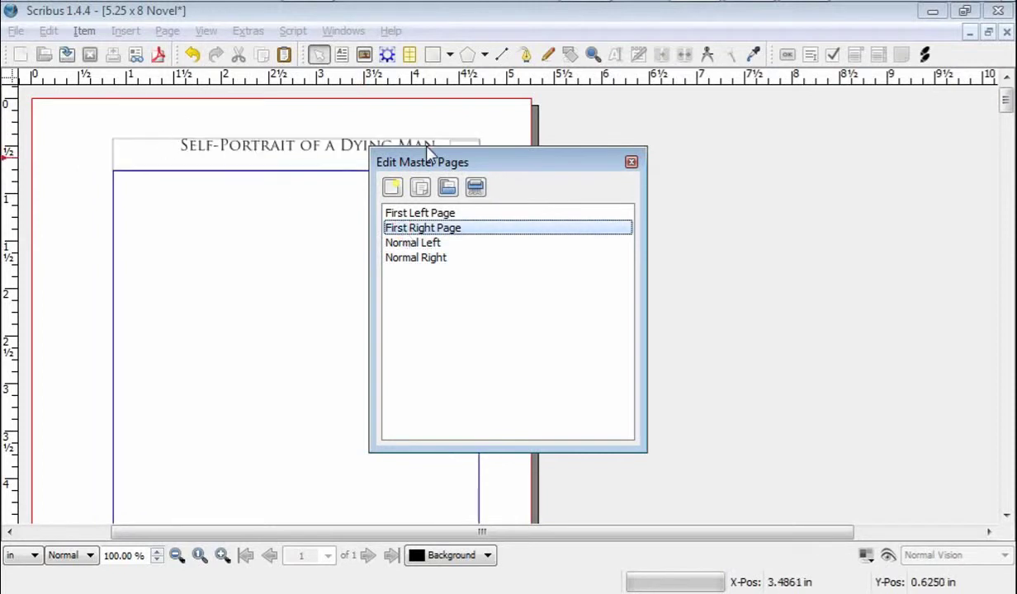
pyautogui.moveTo(481, 163); pyautogui.dragTo(541, 192)
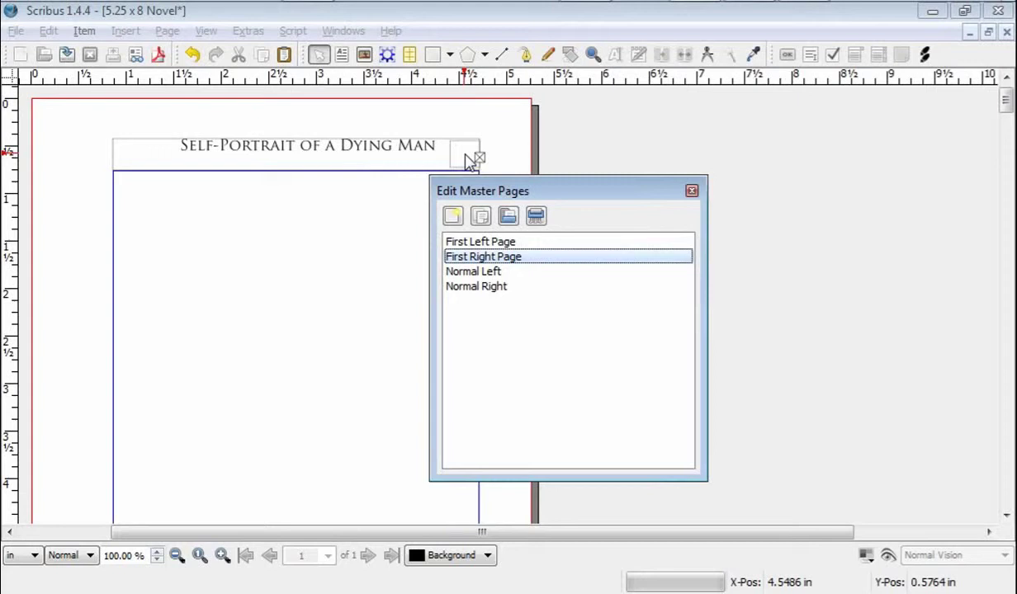
pyautogui.click(513, 243)
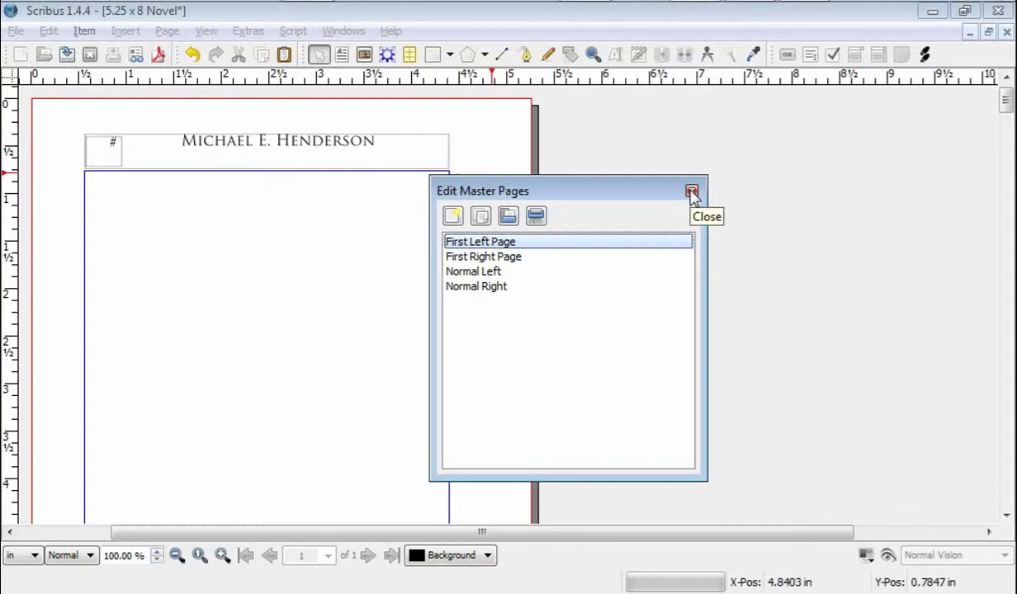
pyautogui.click(524, 259)
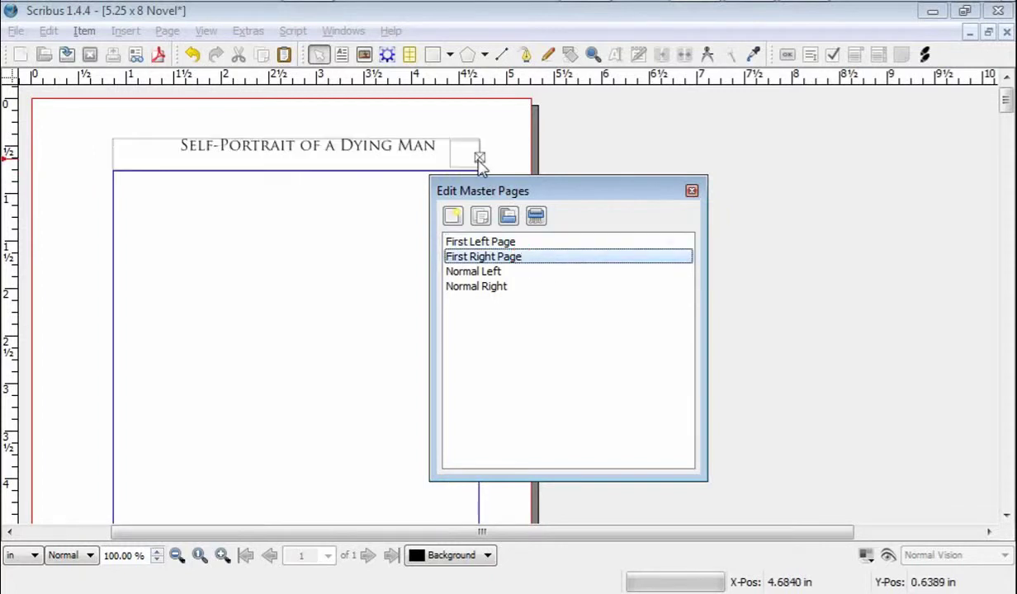
# Adjust the small frame beside the First Right Page header title, then leave master editing
pyautogui.click(459, 153)
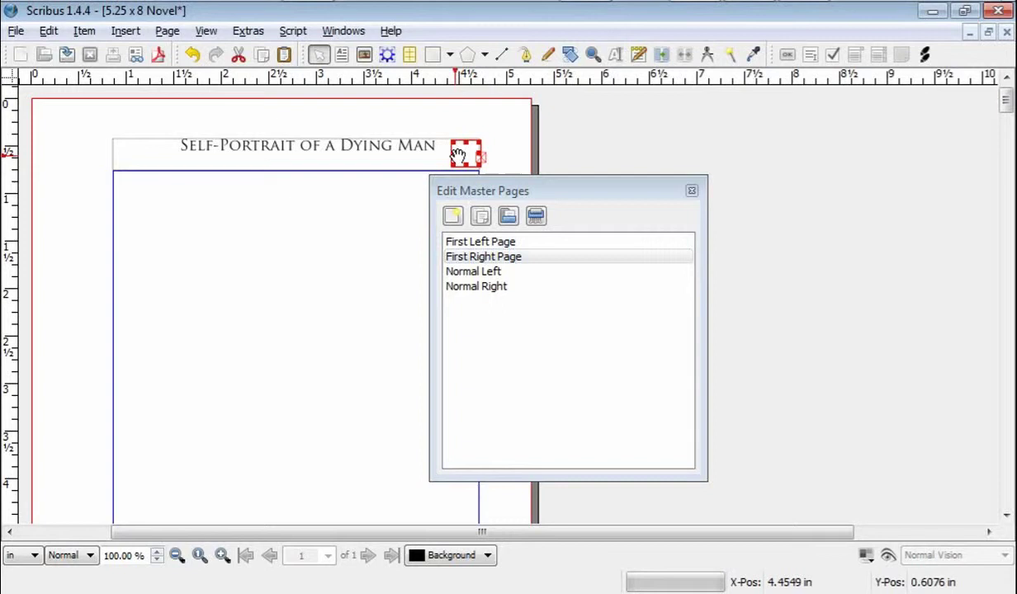
pyautogui.moveTo(453, 153); pyautogui.dragTo(454, 154)
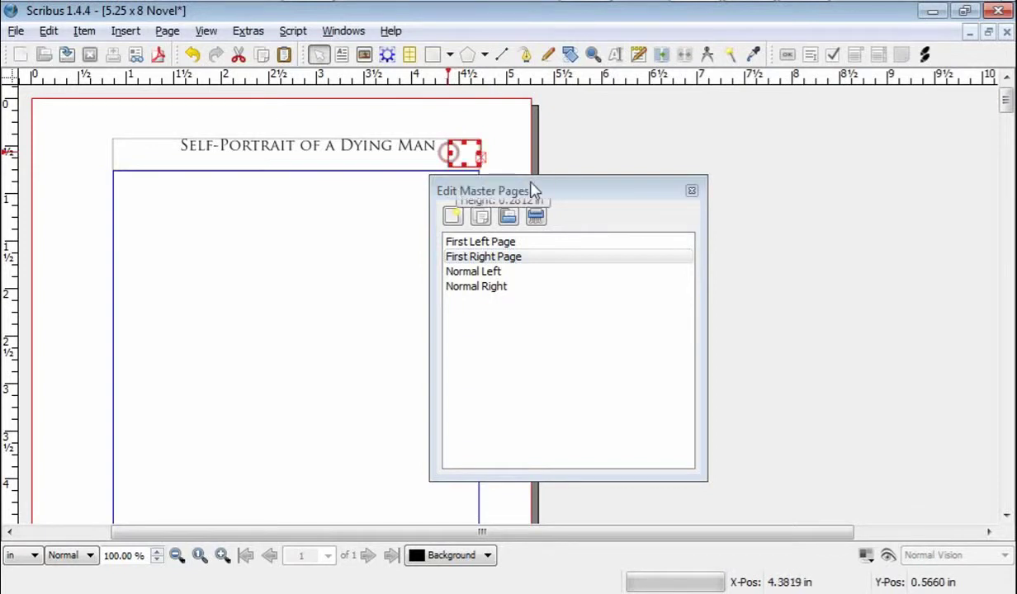
pyautogui.click(572, 193)
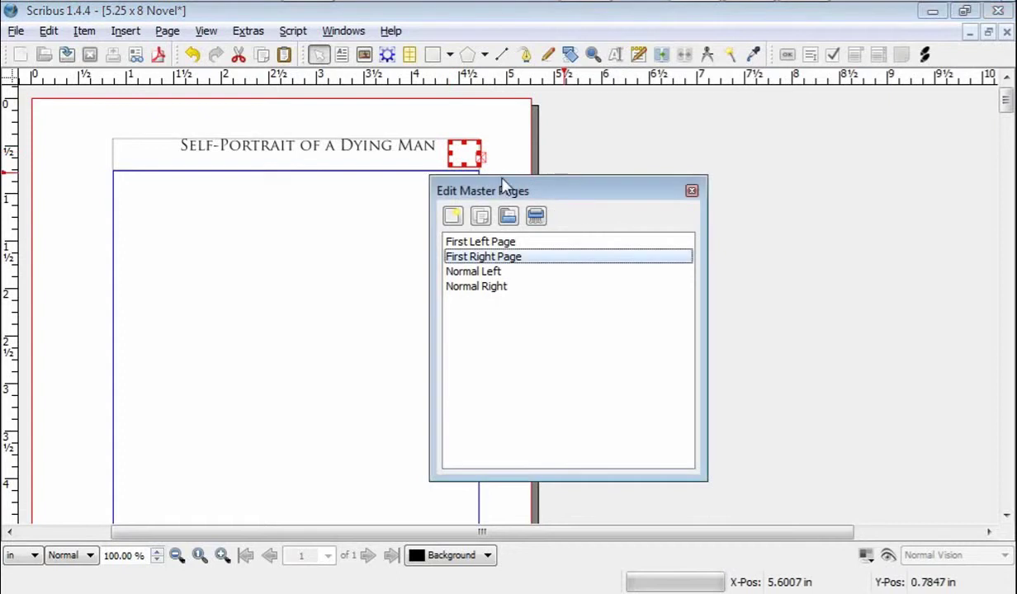
pyautogui.moveTo(503, 184); pyautogui.dragTo(518, 199)
pyautogui.click(465, 169)
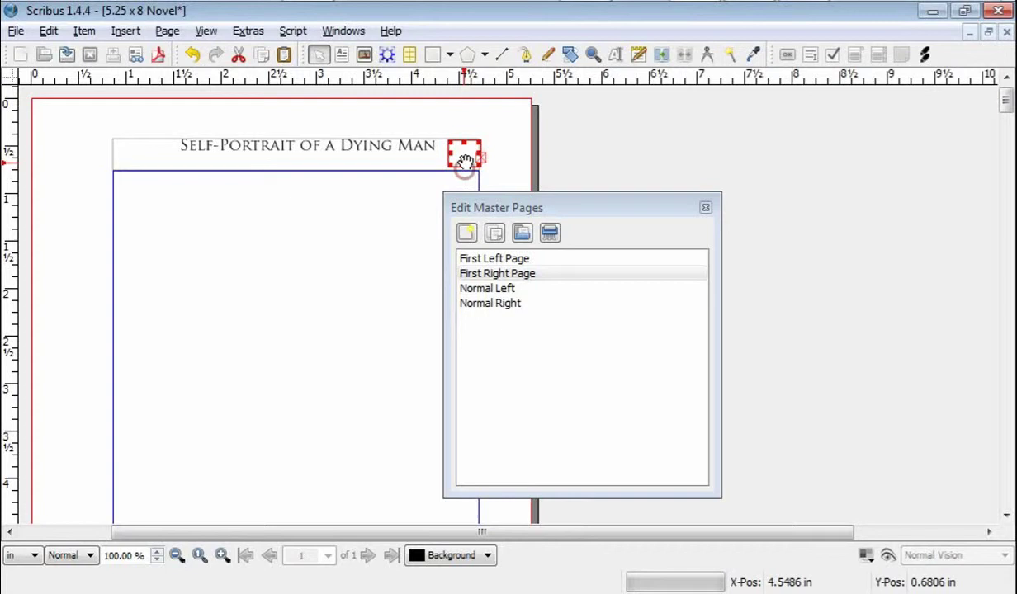
pyautogui.moveTo(482, 155); pyautogui.dragTo(483, 166)
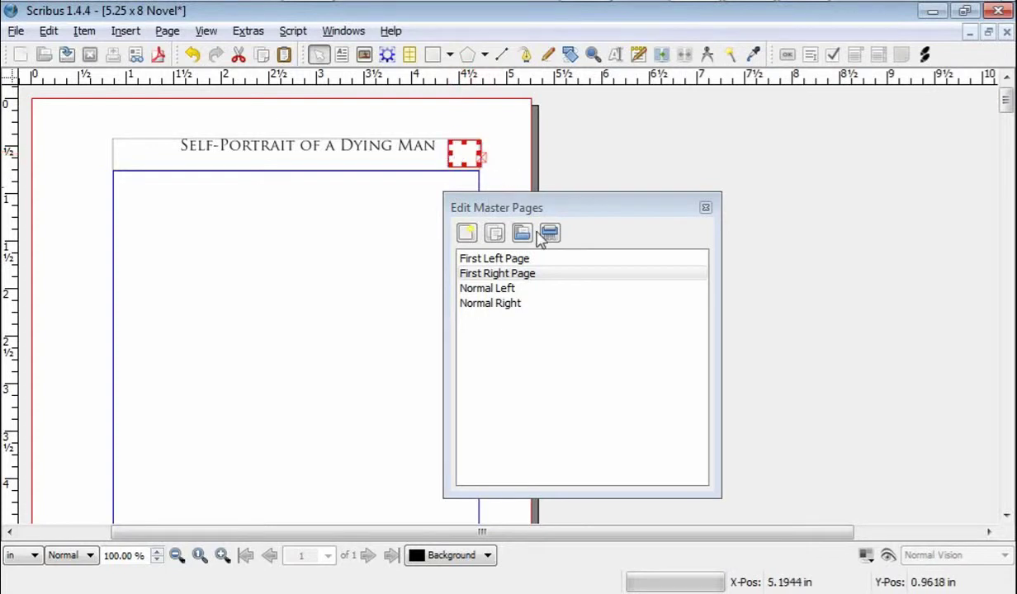
pyautogui.click(609, 213)
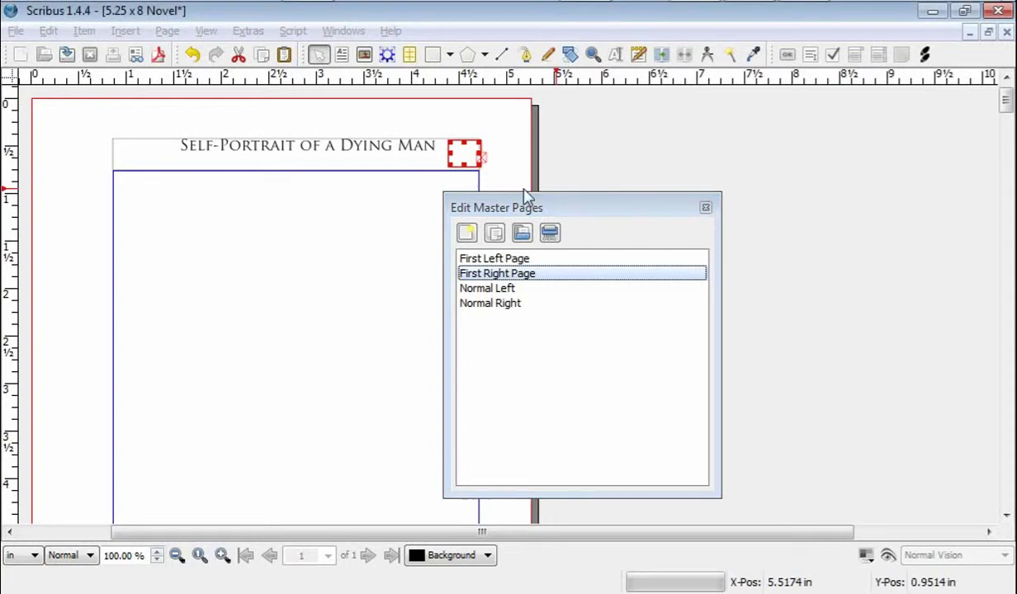
# Scroll back to page 12, beginning “The prosecutor, a young woman…”, and make it current
pyautogui.scroll(4, 524, 279)
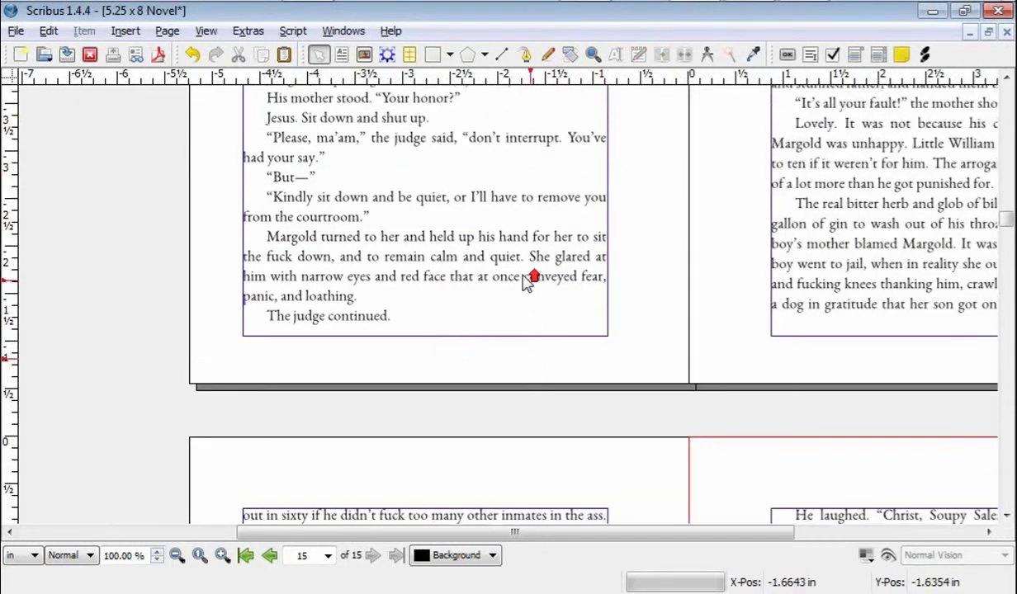
pyautogui.scroll(8, 518, 281)
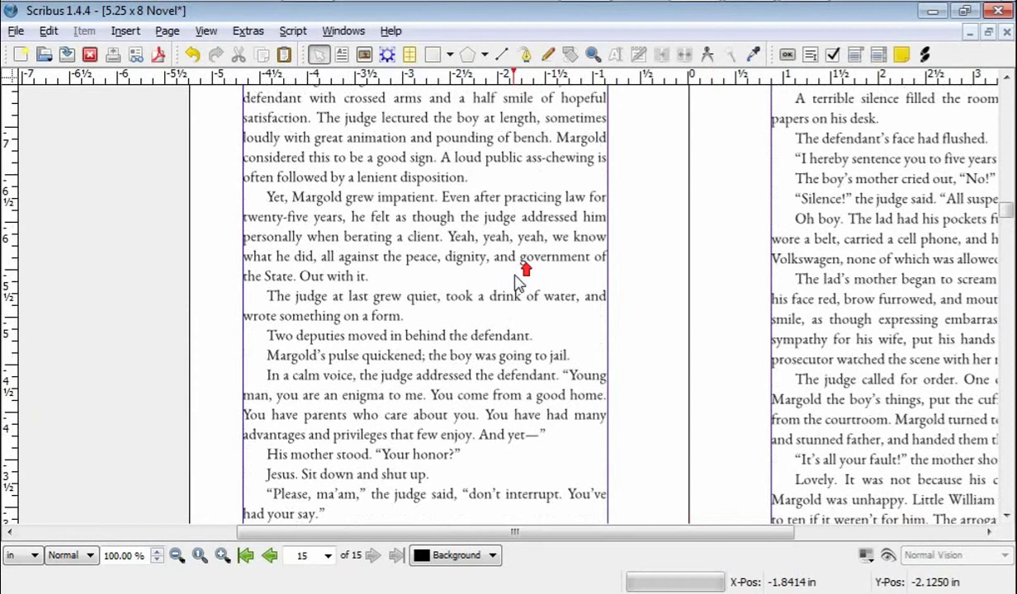
pyautogui.scroll(12, 518, 282)
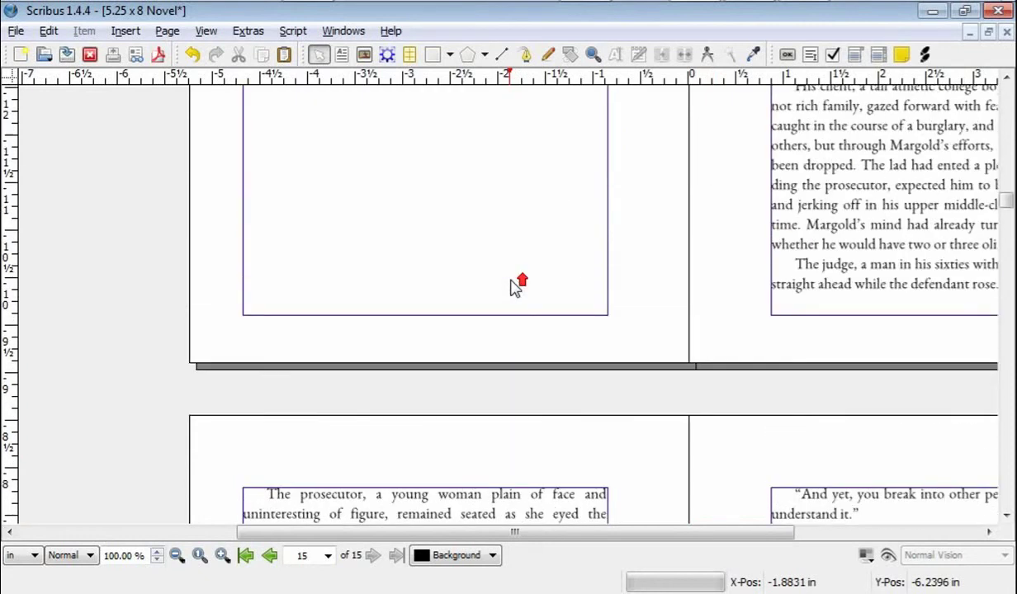
pyautogui.scroll(4, 517, 287)
pyautogui.scroll(-8, 505, 289)
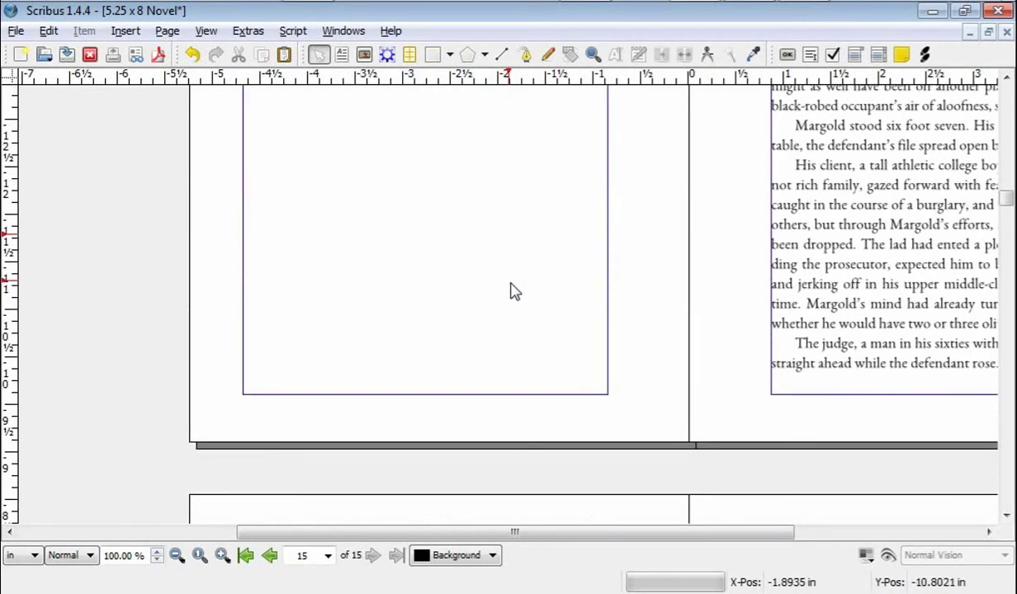
pyautogui.scroll(-1, 516, 298)
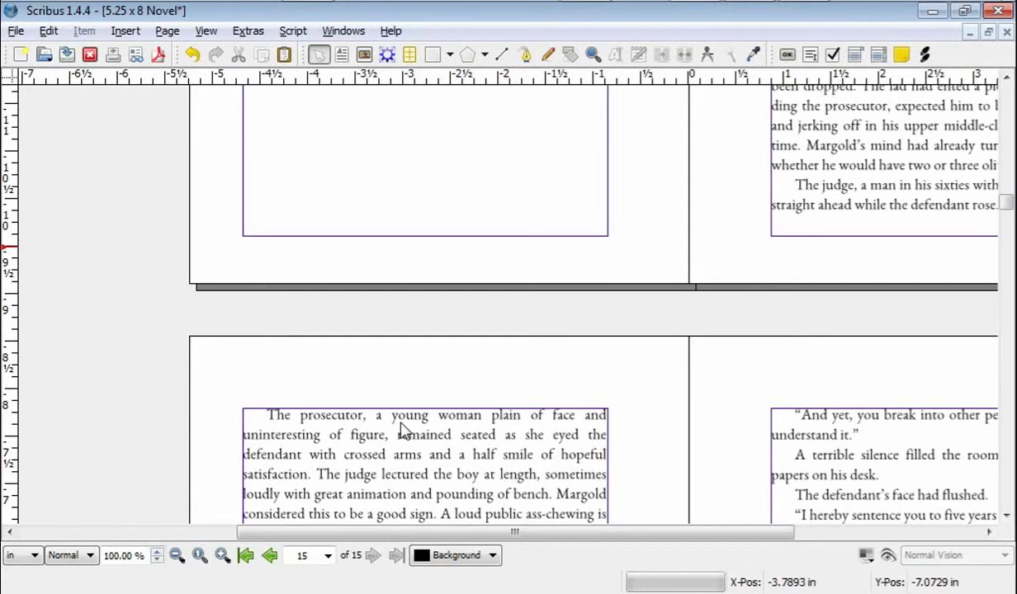
pyautogui.scroll(-3, 462, 405)
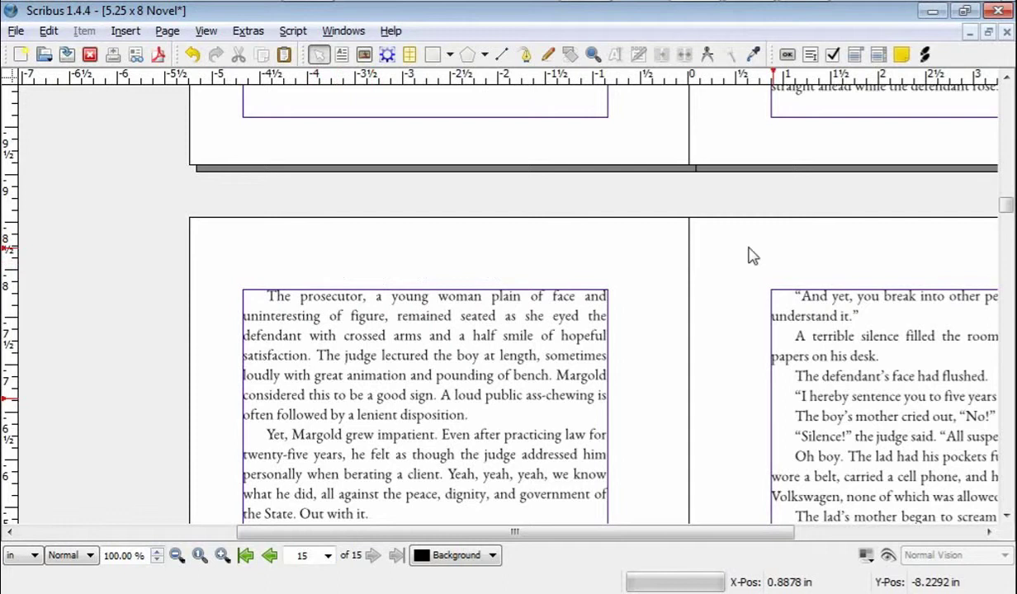
pyautogui.click(468, 265)
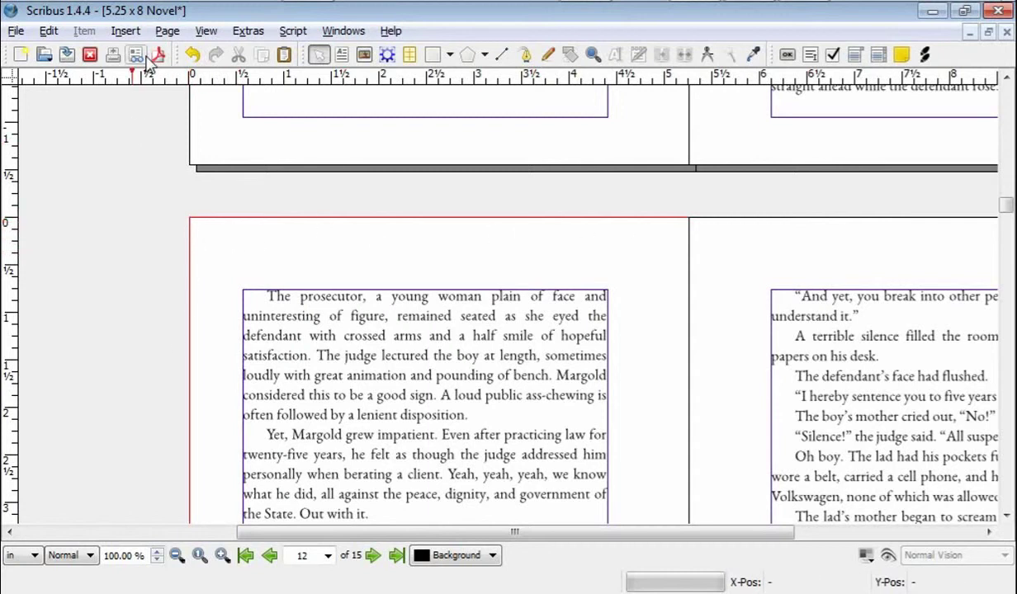
# Apply the First Left Page master to even pages within range 12 to 15
pyautogui.click(168, 31)
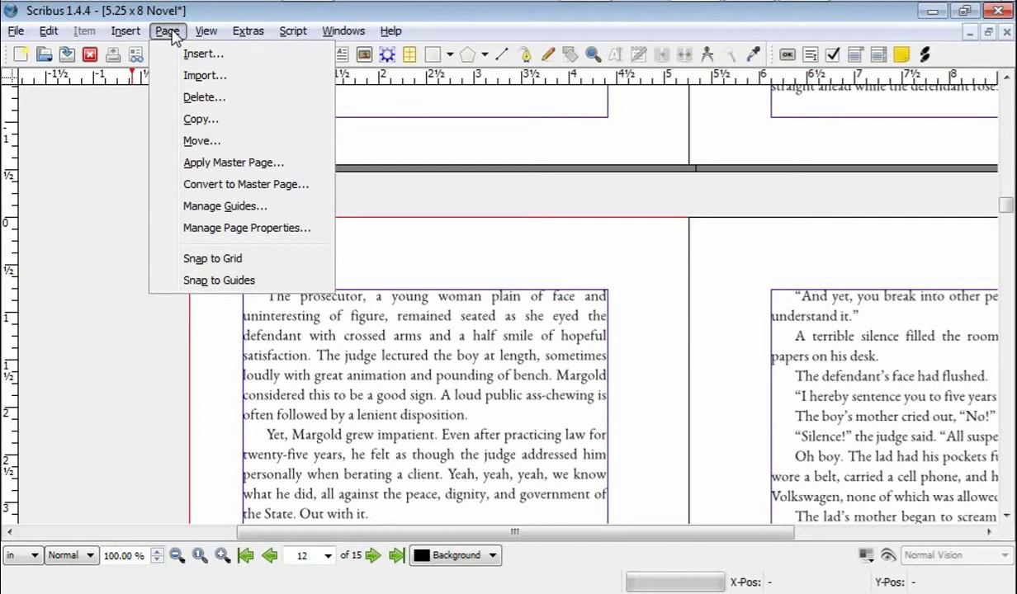
pyautogui.click(214, 165)
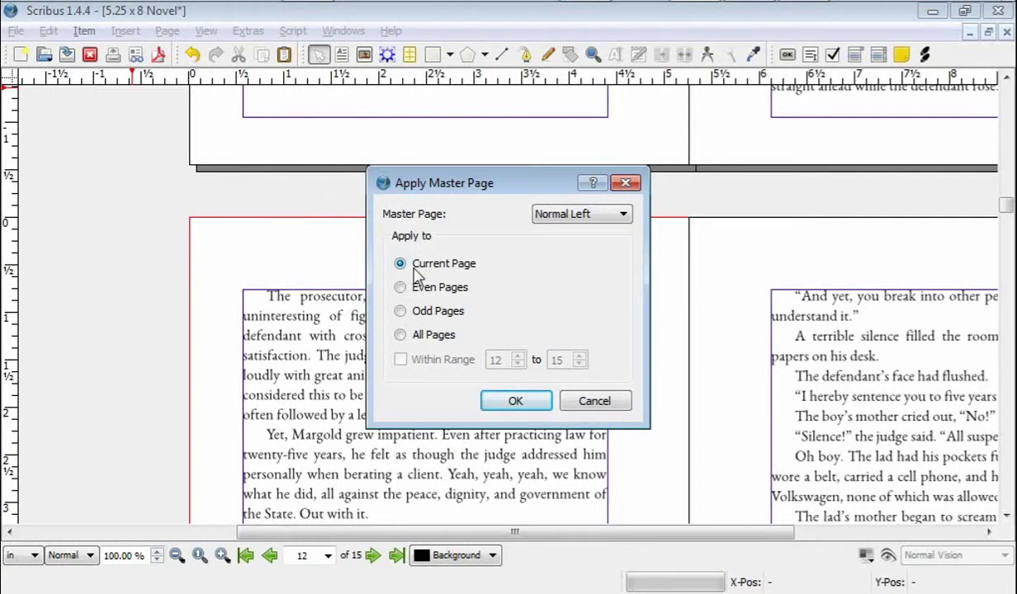
pyautogui.moveTo(508, 194); pyautogui.dragTo(737, 343)
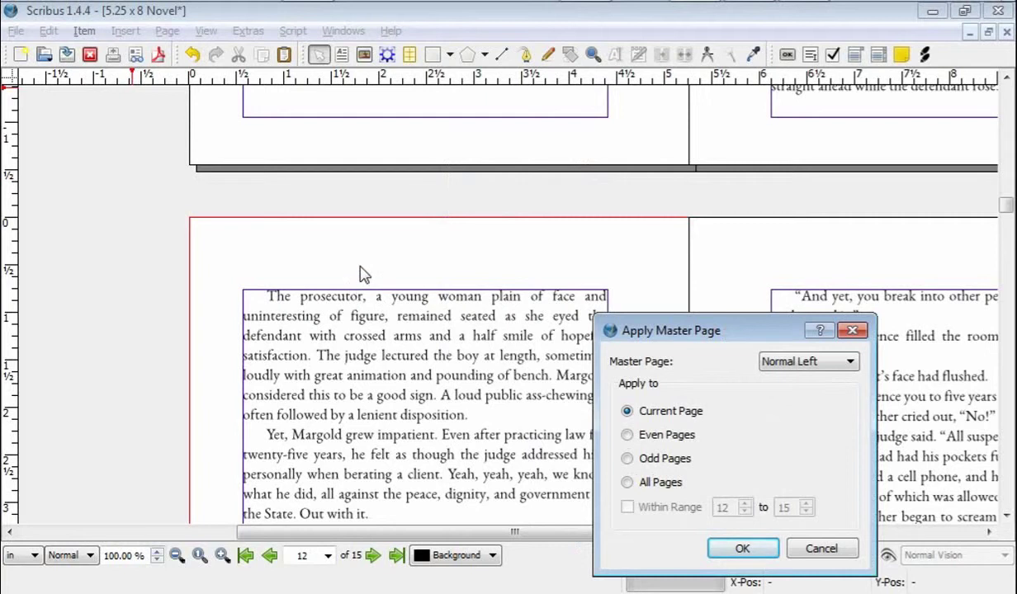
pyautogui.click(838, 362)
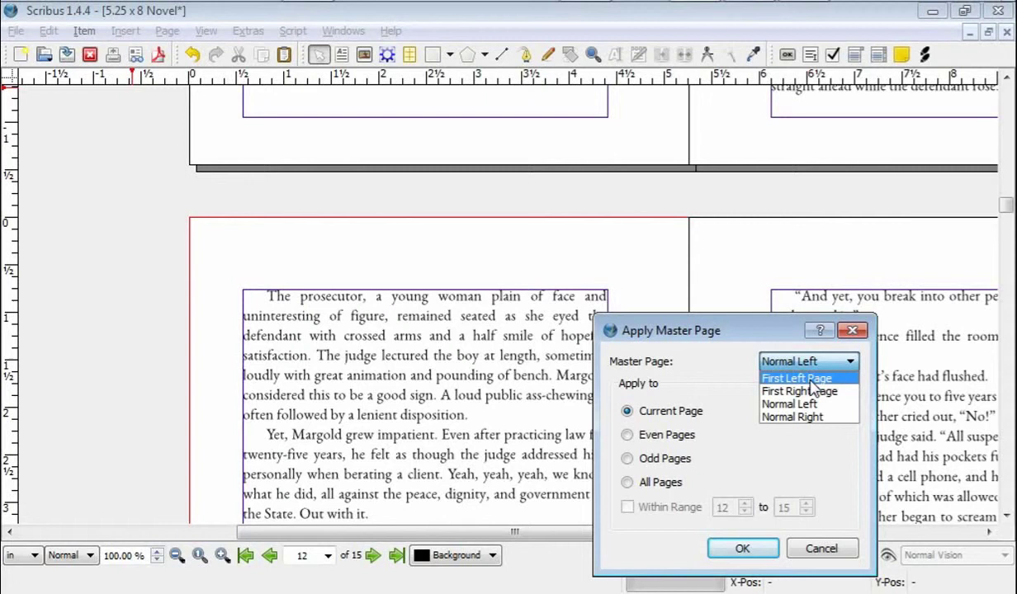
pyautogui.click(796, 379)
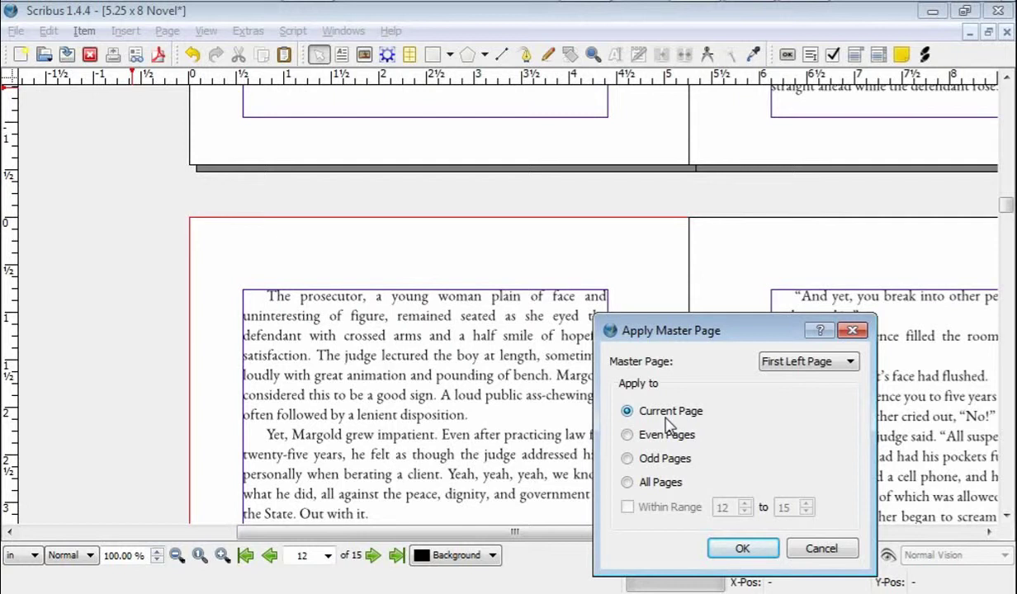
pyautogui.click(629, 436)
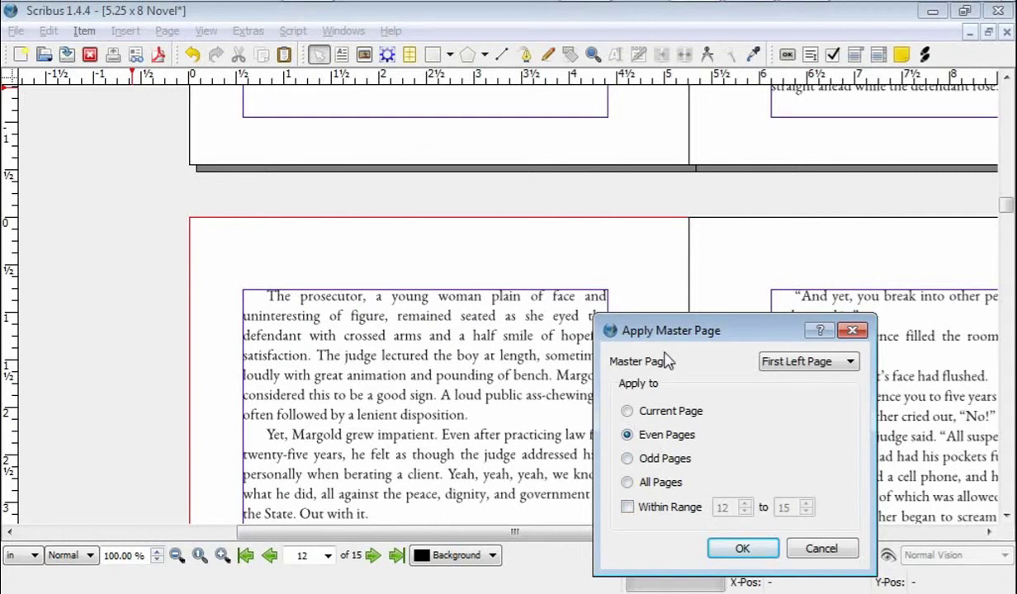
pyautogui.click(629, 509)
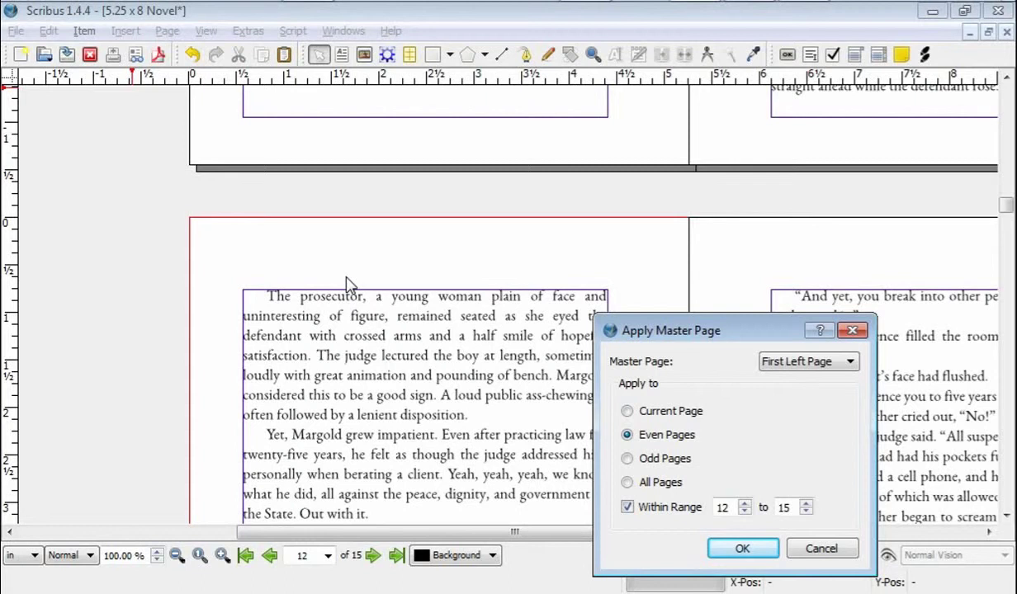
pyautogui.click(745, 551)
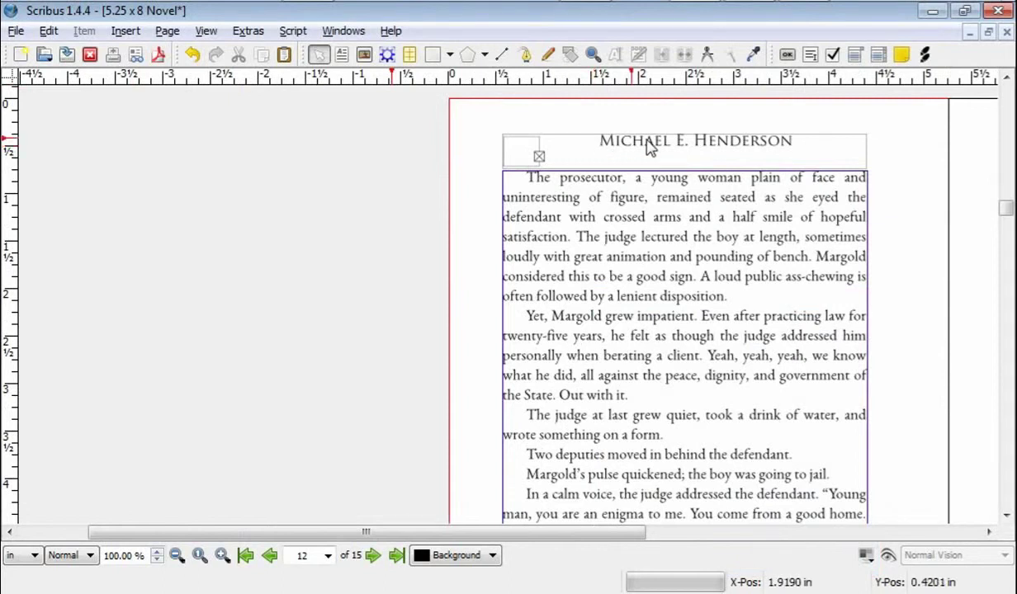
# Widen the First Left Page master's # page-number frame to about 0.4225 in
pyautogui.click(599, 535)
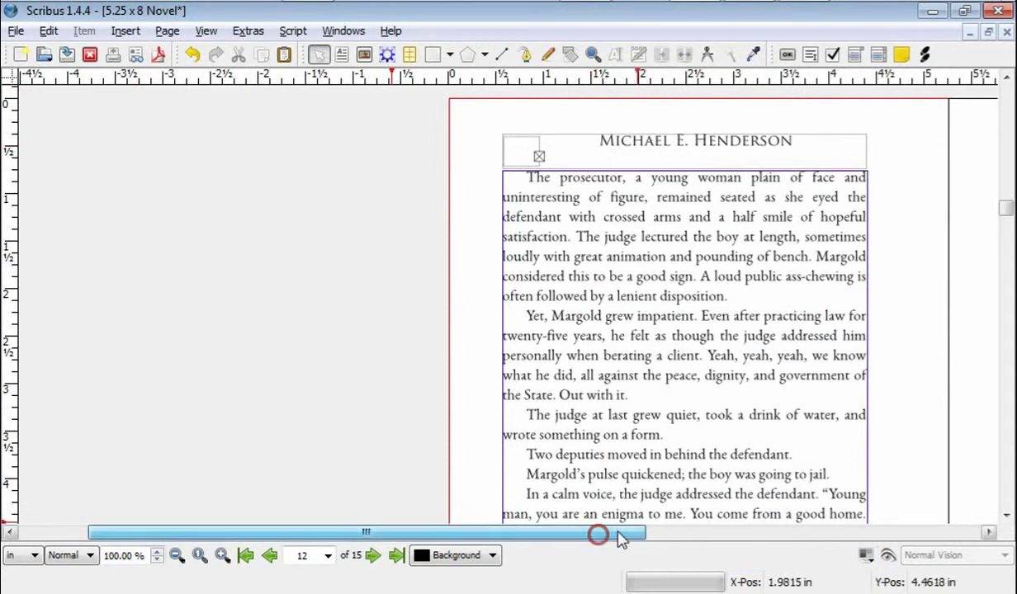
pyautogui.moveTo(619, 534); pyautogui.dragTo(730, 534)
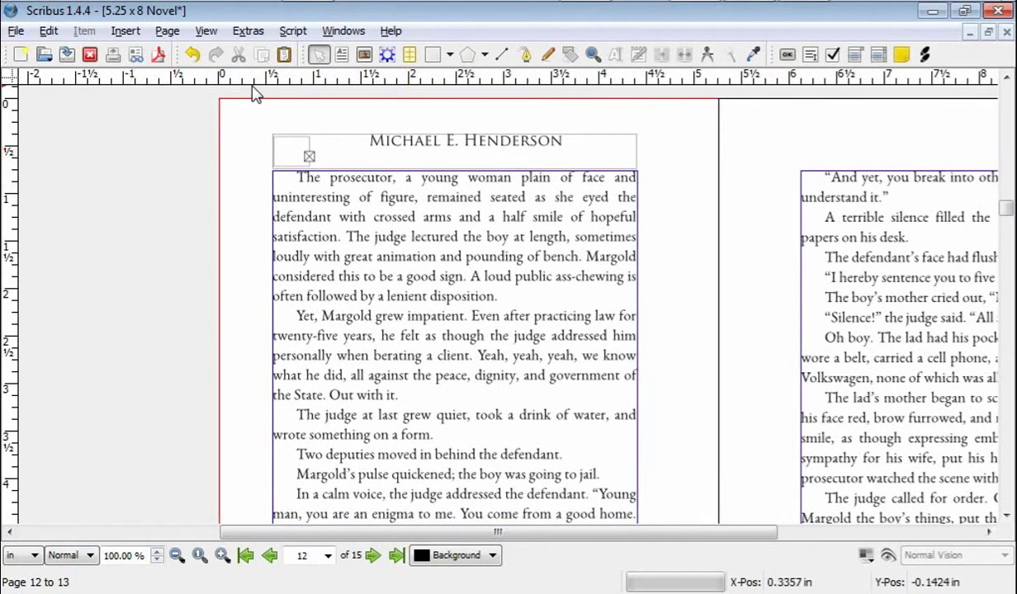
pyautogui.click(49, 30)
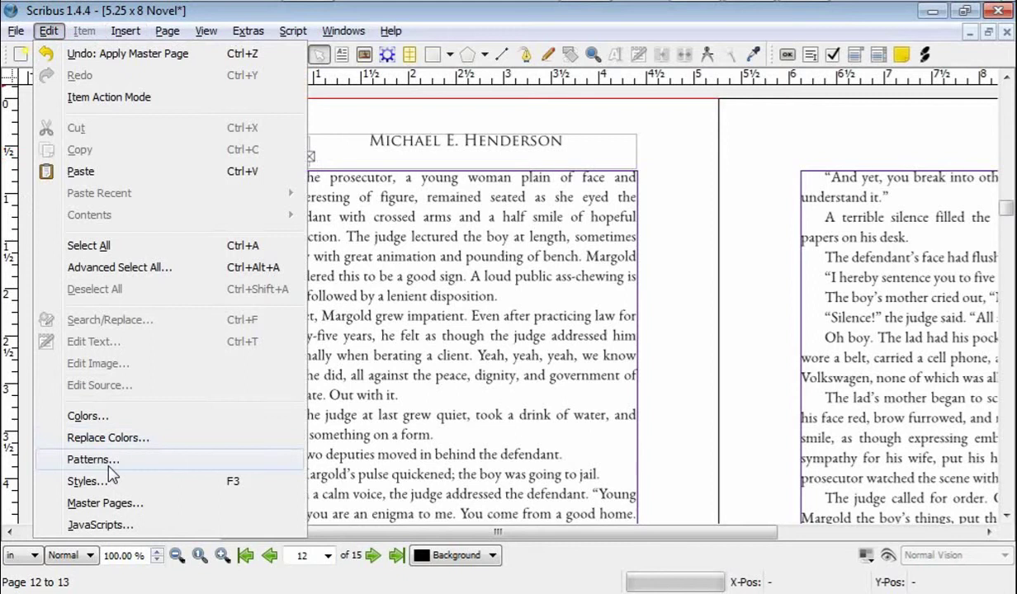
pyautogui.click(105, 503)
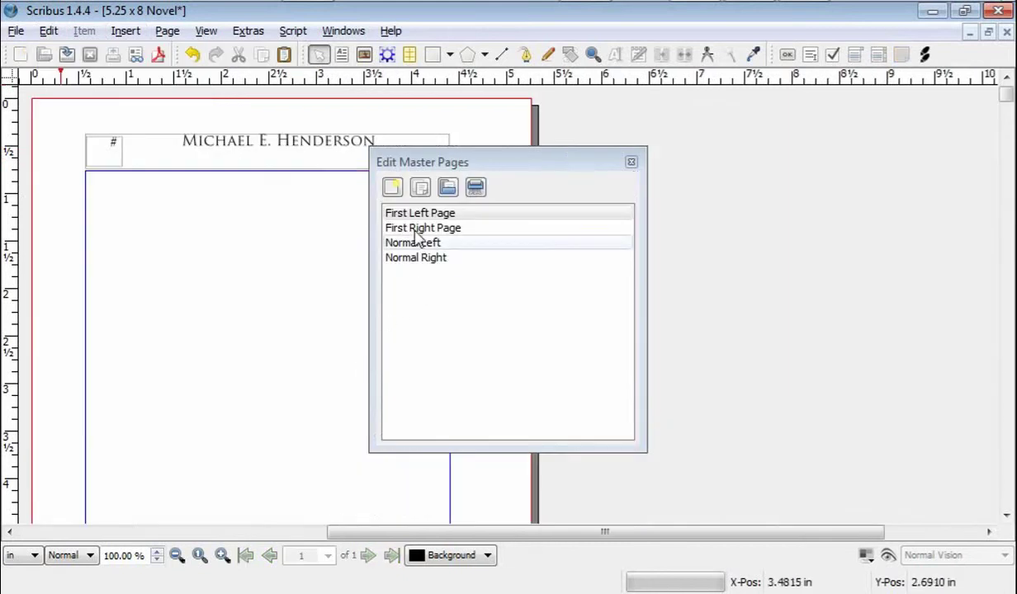
pyautogui.moveTo(512, 165); pyautogui.dragTo(588, 179)
pyautogui.click(107, 150)
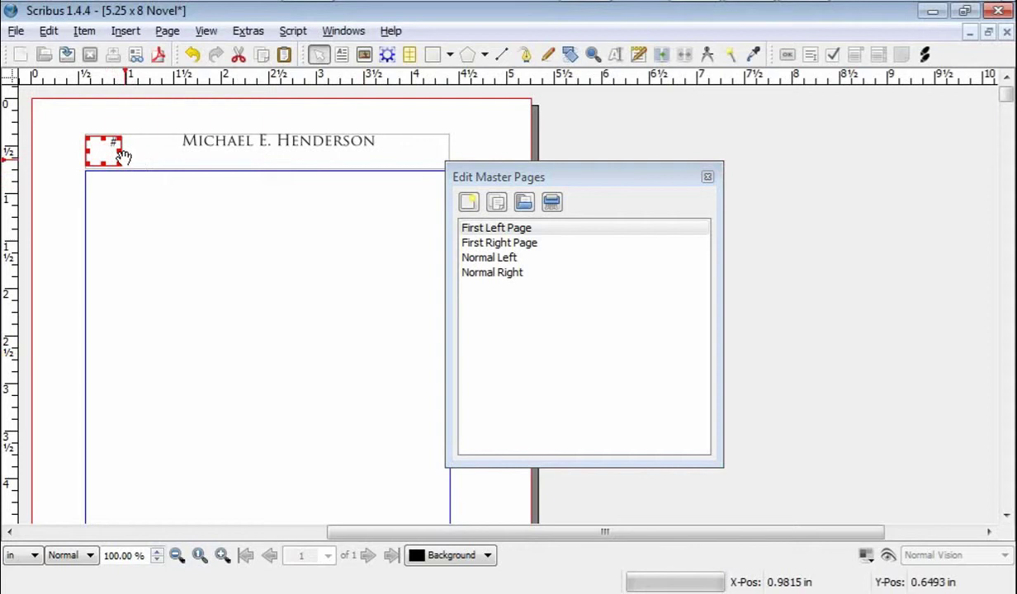
pyautogui.moveTo(120, 150); pyautogui.dragTo(127, 152)
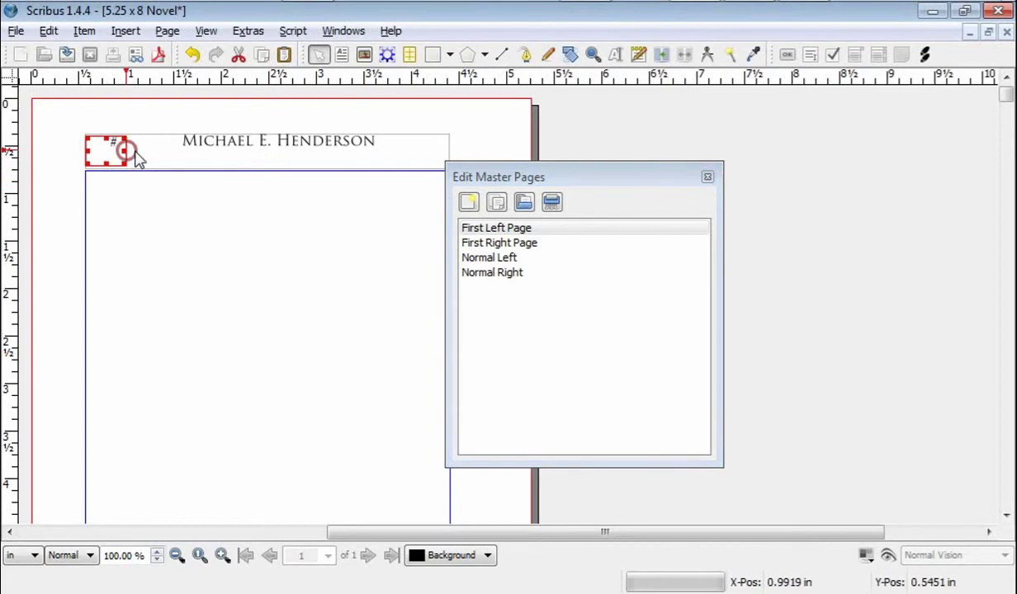
# Leave master editing and scroll to the page 12–13 spread showing the Henderson header
pyautogui.click(707, 177)
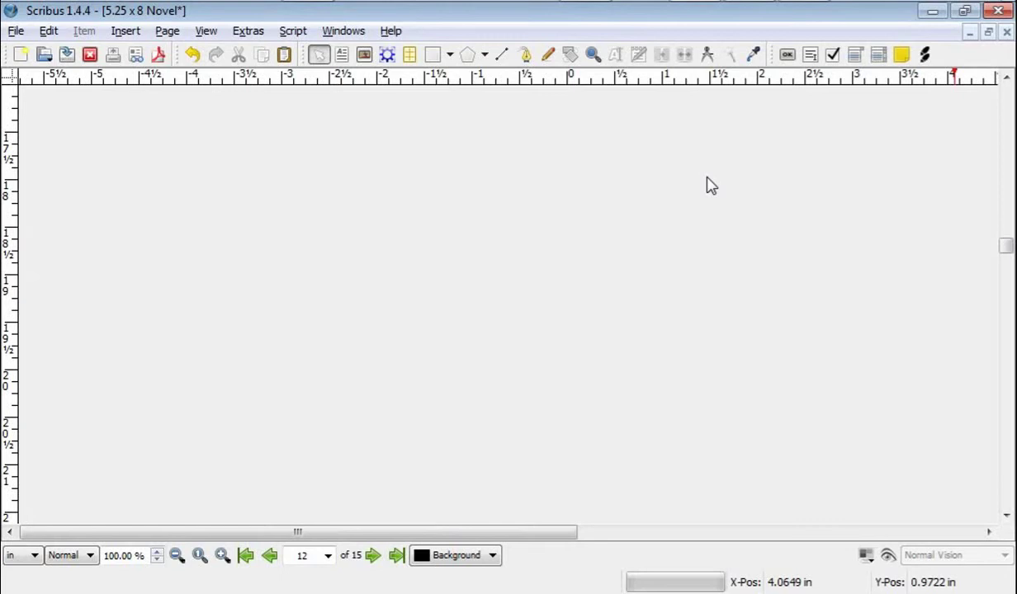
pyautogui.scroll(-5, 660, 239)
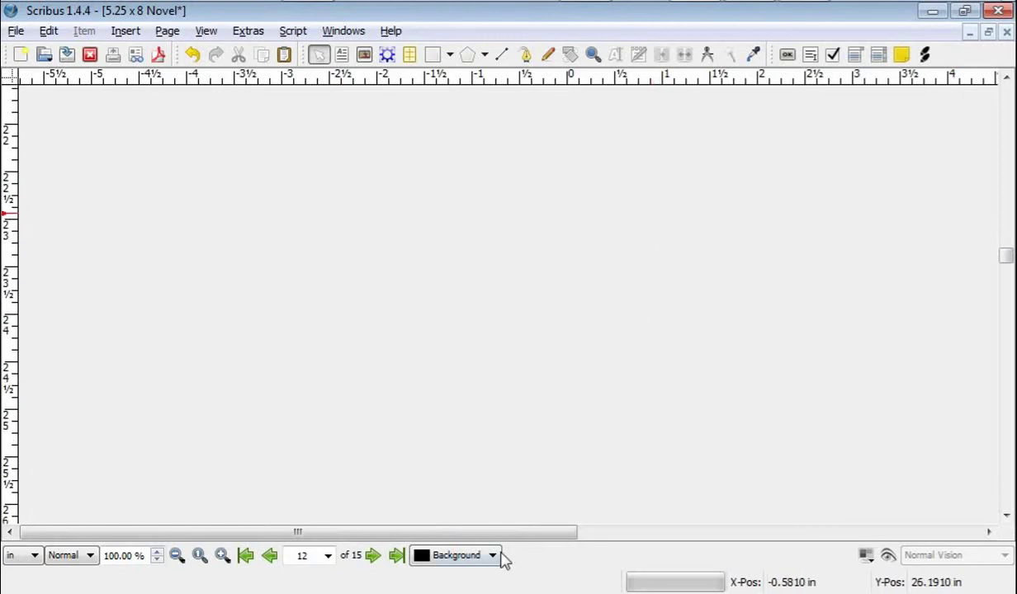
pyautogui.moveTo(515, 533); pyautogui.dragTo(861, 528)
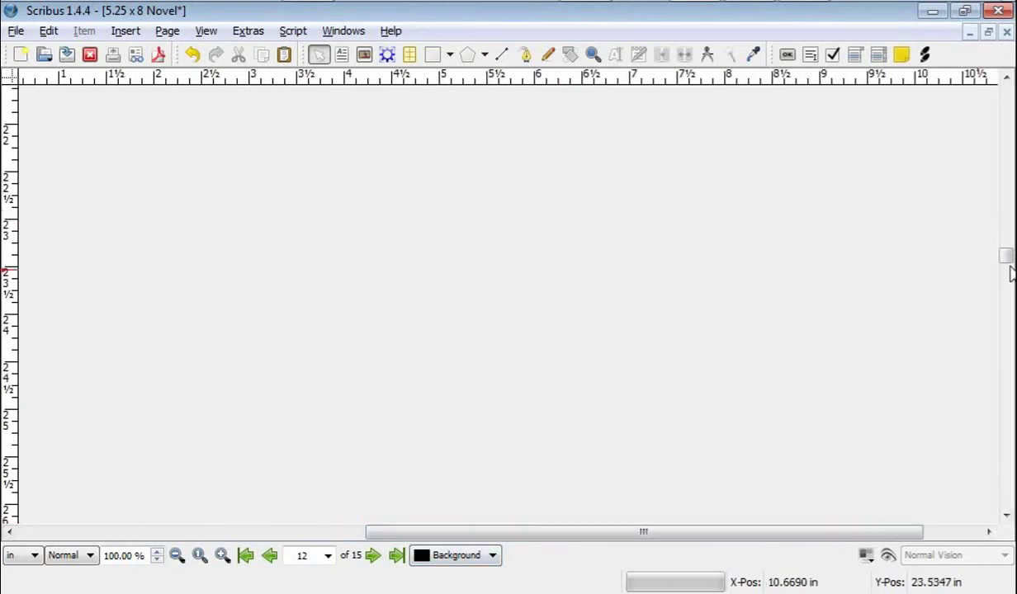
pyautogui.moveTo(1006, 256); pyautogui.dragTo(900, 319)
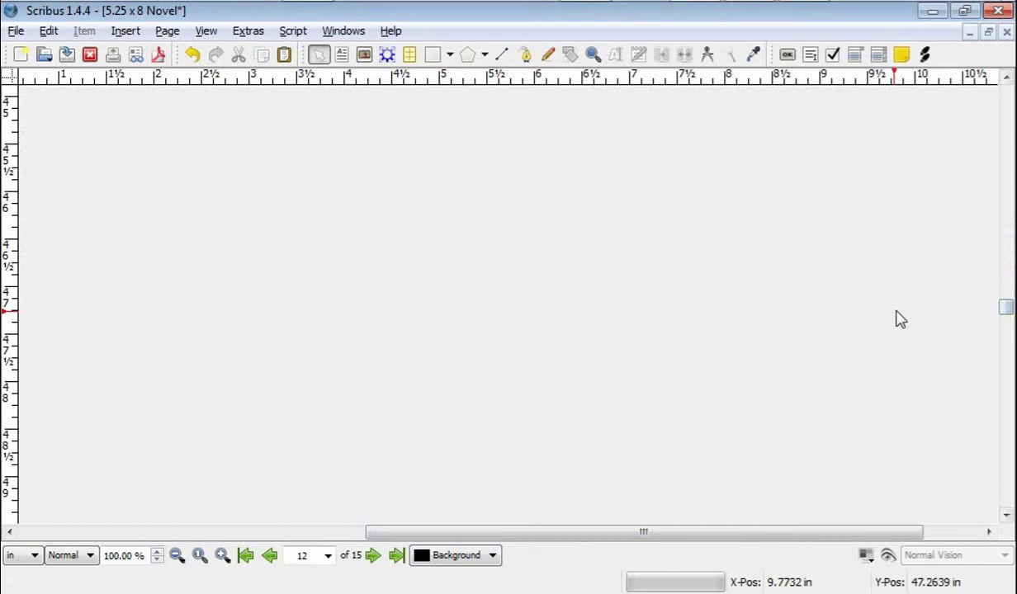
pyautogui.moveTo(1008, 295); pyautogui.dragTo(1009, 209)
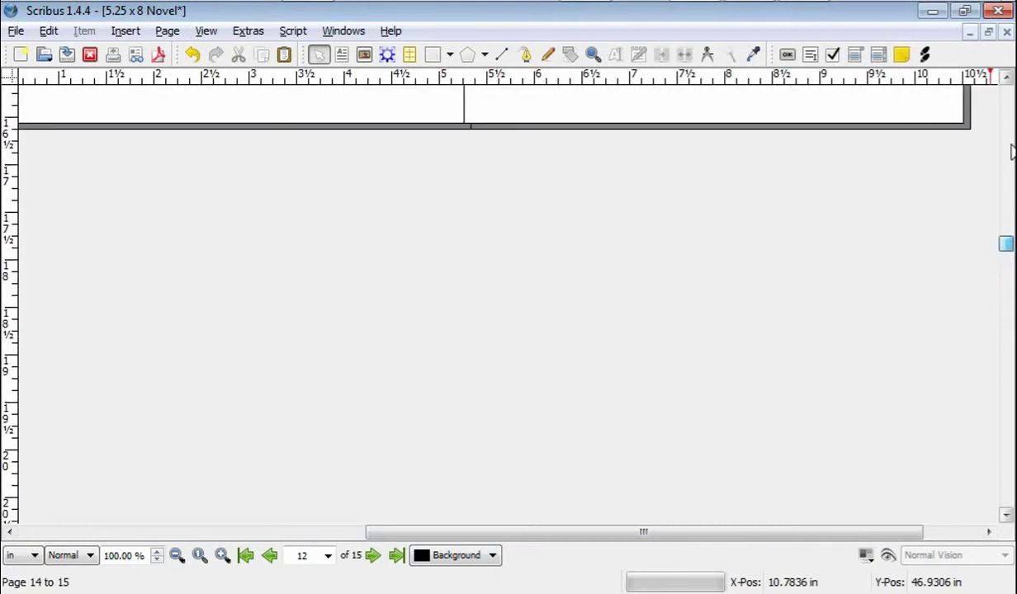
pyautogui.moveTo(1012, 128); pyautogui.dragTo(1011, 131)
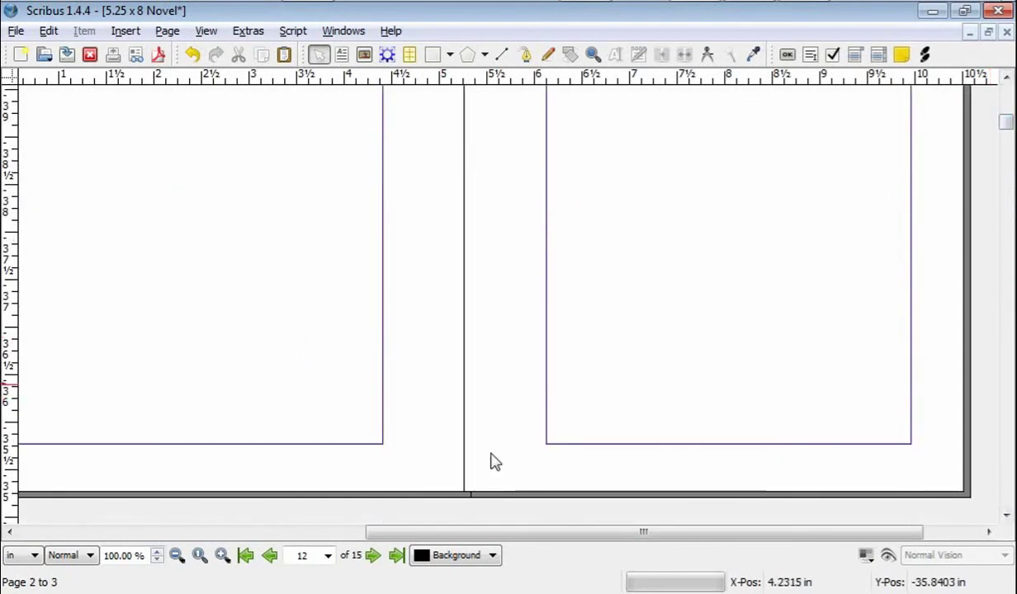
pyautogui.moveTo(545, 534); pyautogui.dragTo(360, 529)
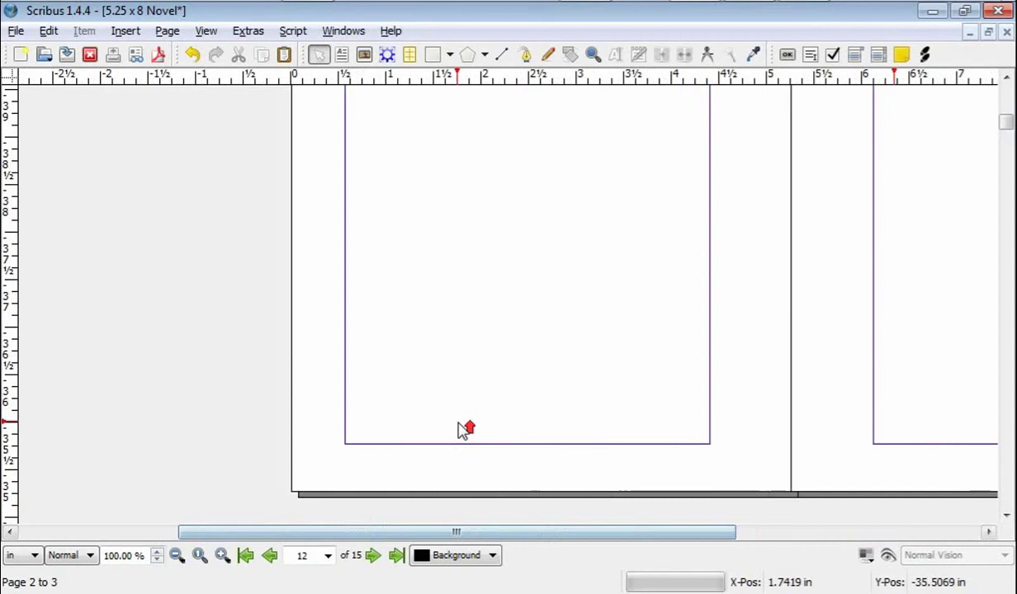
pyautogui.scroll(3, 460, 425)
pyautogui.scroll(3, 1007, 107)
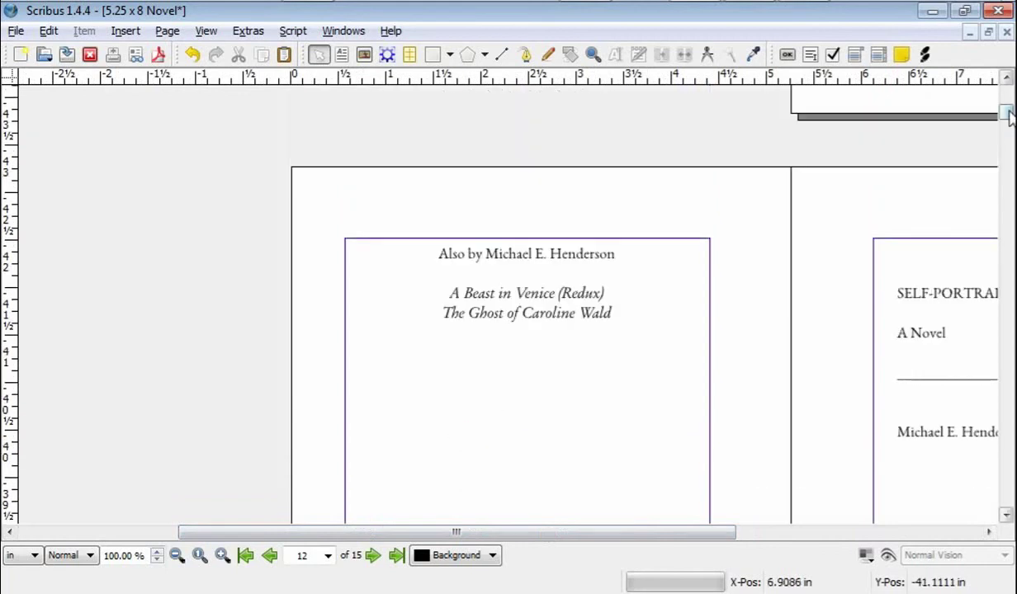
pyautogui.scroll(-4, 1009, 151)
pyautogui.moveTo(1006, 114); pyautogui.dragTo(1006, 261)
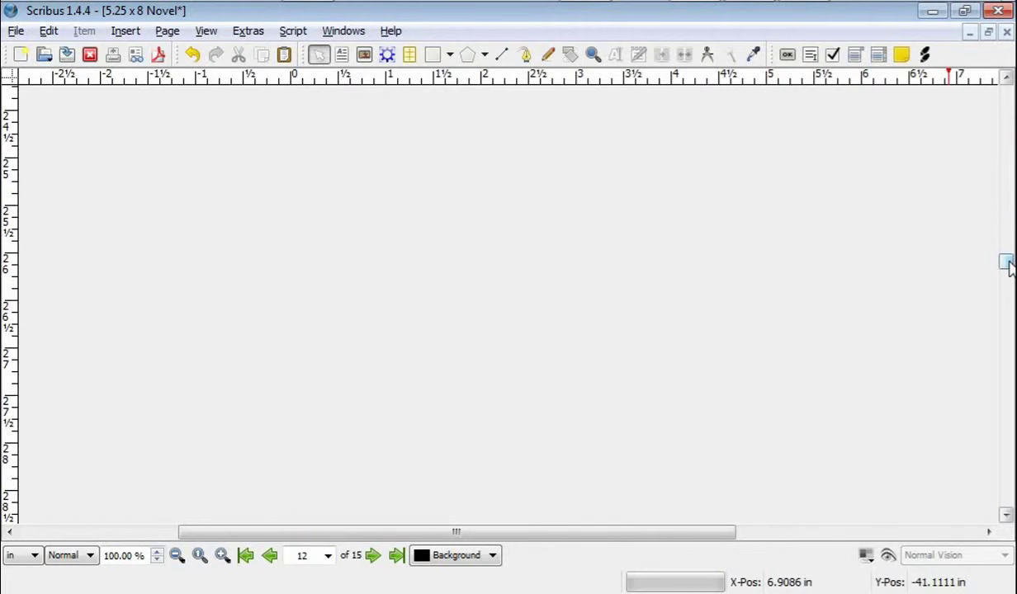
pyautogui.click(1007, 454)
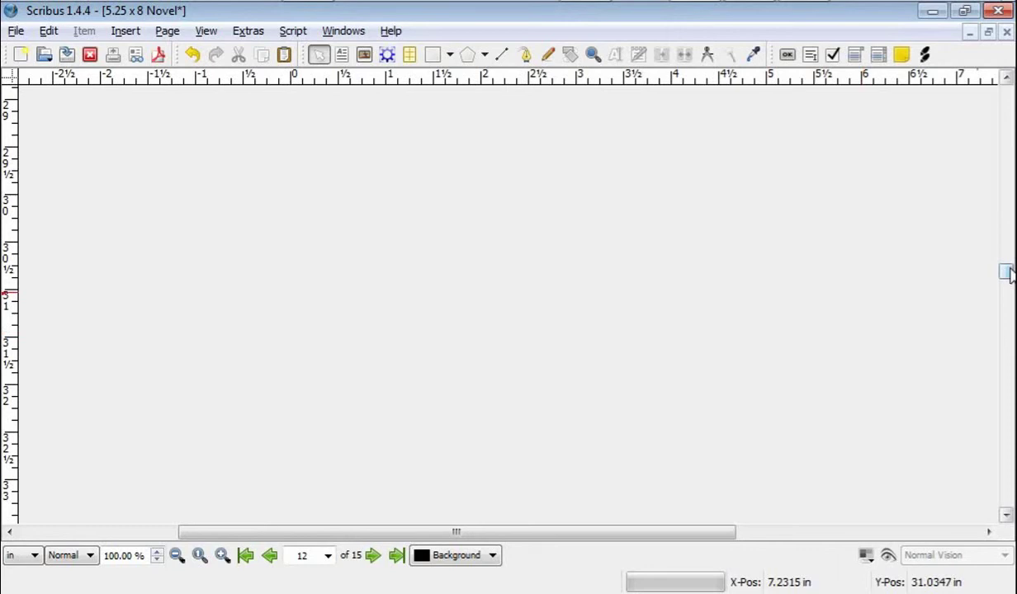
pyautogui.moveTo(1007, 271); pyautogui.dragTo(1008, 199)
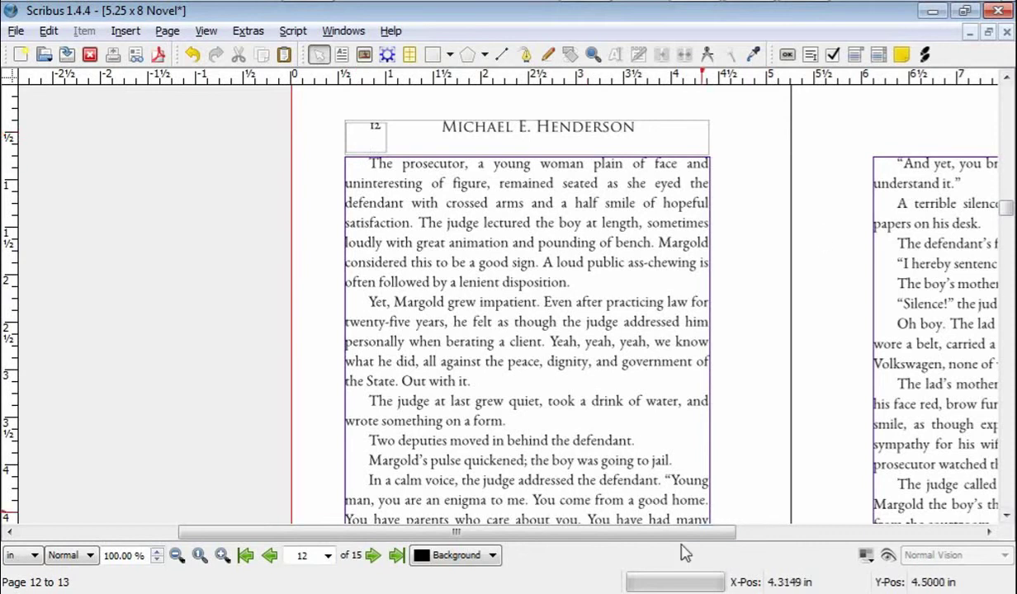
pyautogui.scroll(15, 1007, 207)
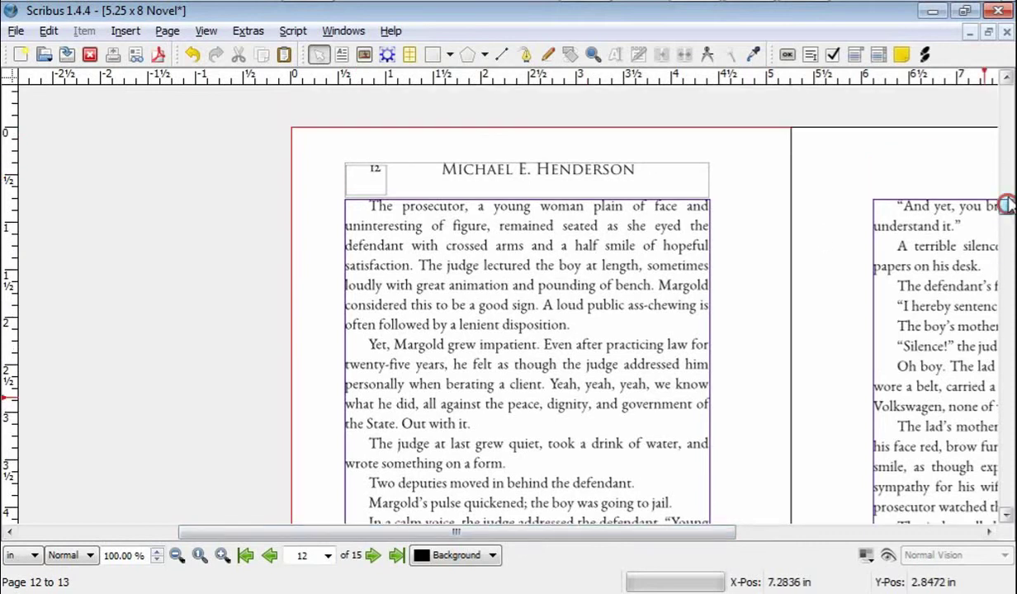
pyautogui.moveTo(1009, 101); pyautogui.dragTo(1010, 192)
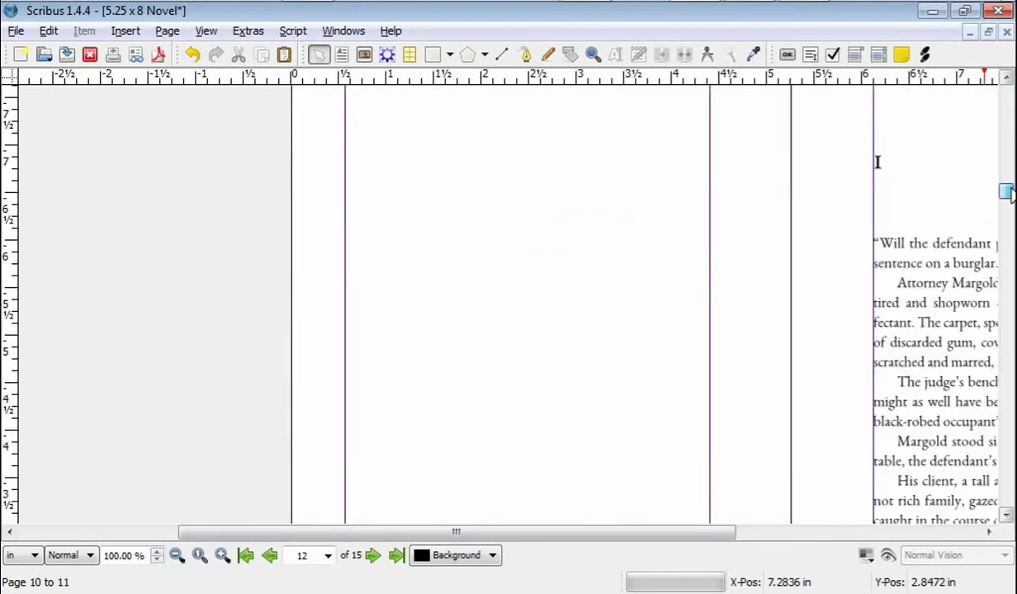
pyautogui.scroll(-2, 1009, 191)
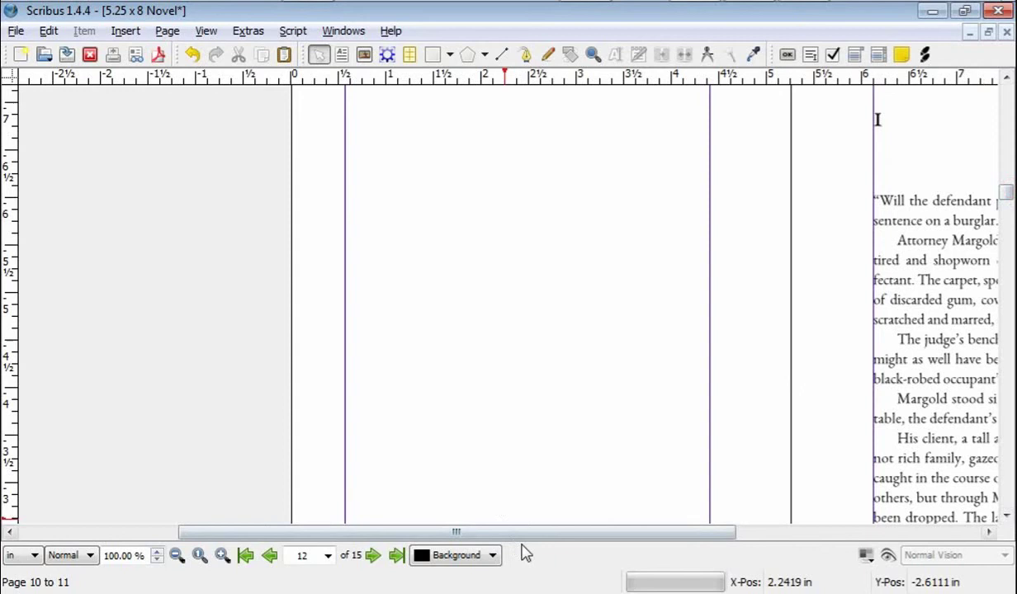
pyautogui.moveTo(536, 537); pyautogui.dragTo(682, 538)
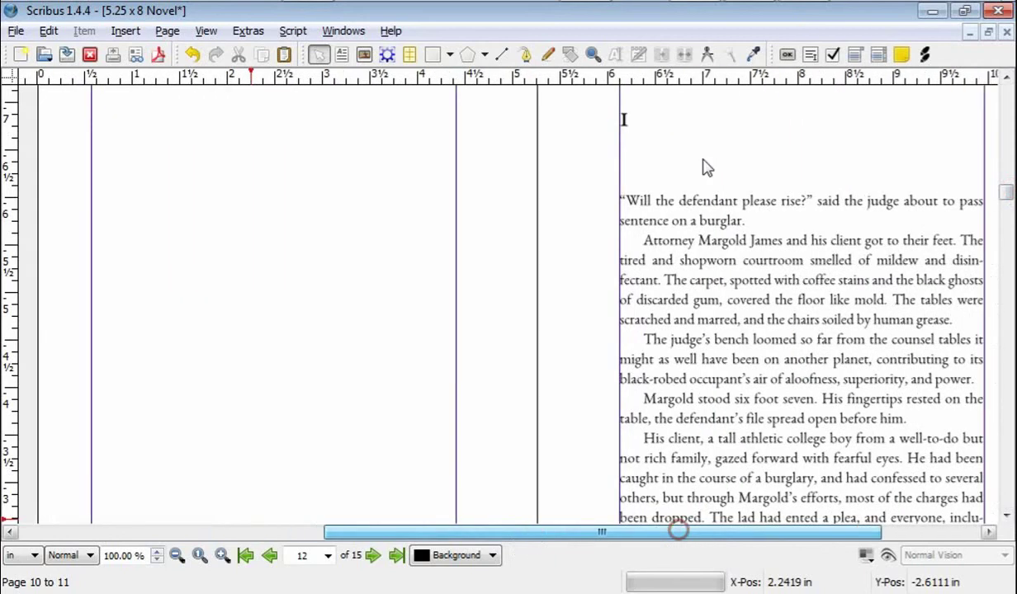
pyautogui.moveTo(1005, 195); pyautogui.dragTo(1004, 213)
pyautogui.scroll(-5, 737, 394)
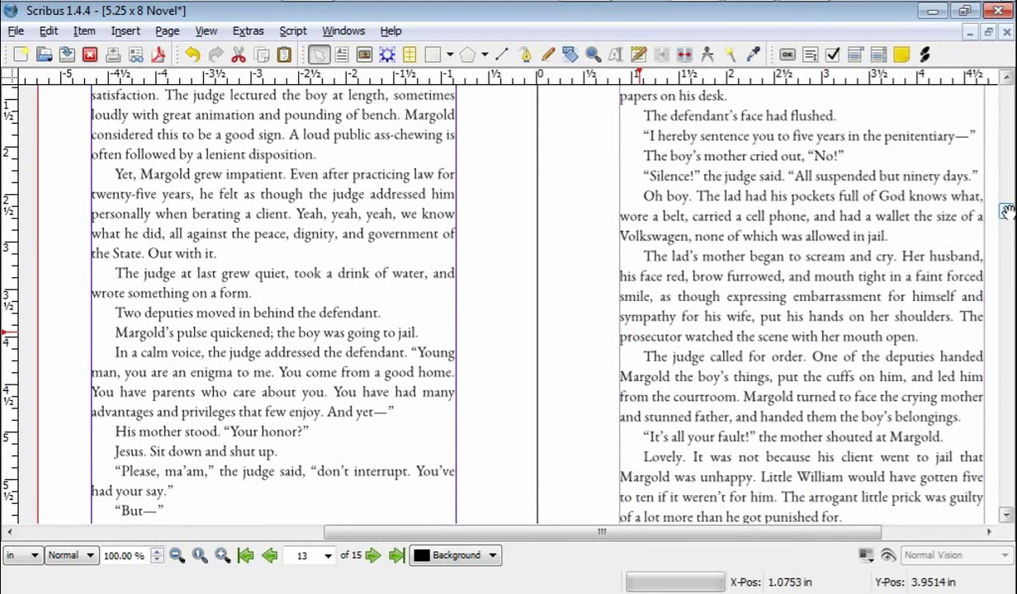
pyautogui.click(703, 258)
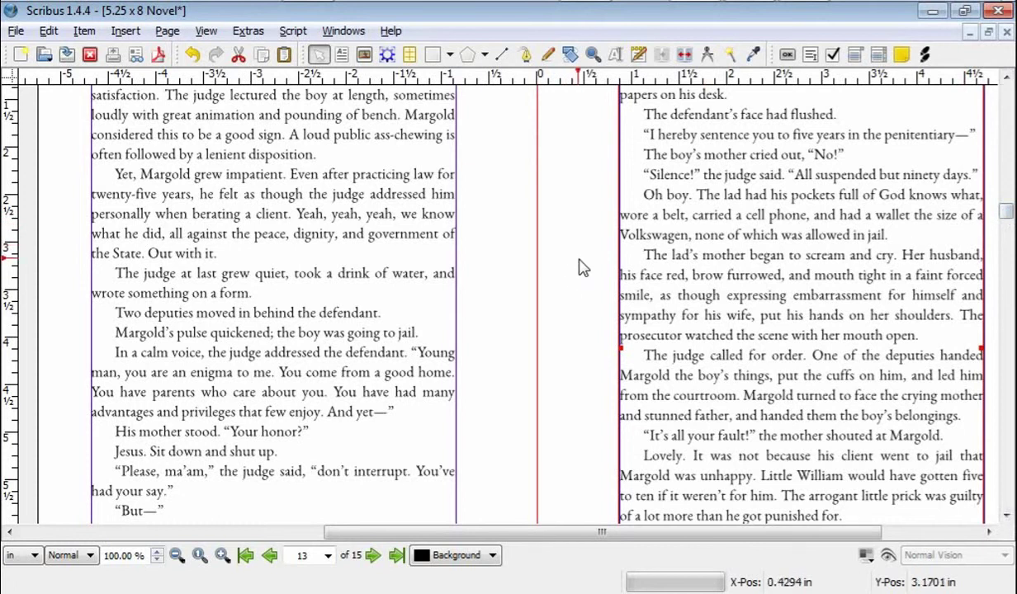
pyautogui.moveTo(1007, 215); pyautogui.dragTo(1006, 202)
pyautogui.click(558, 357)
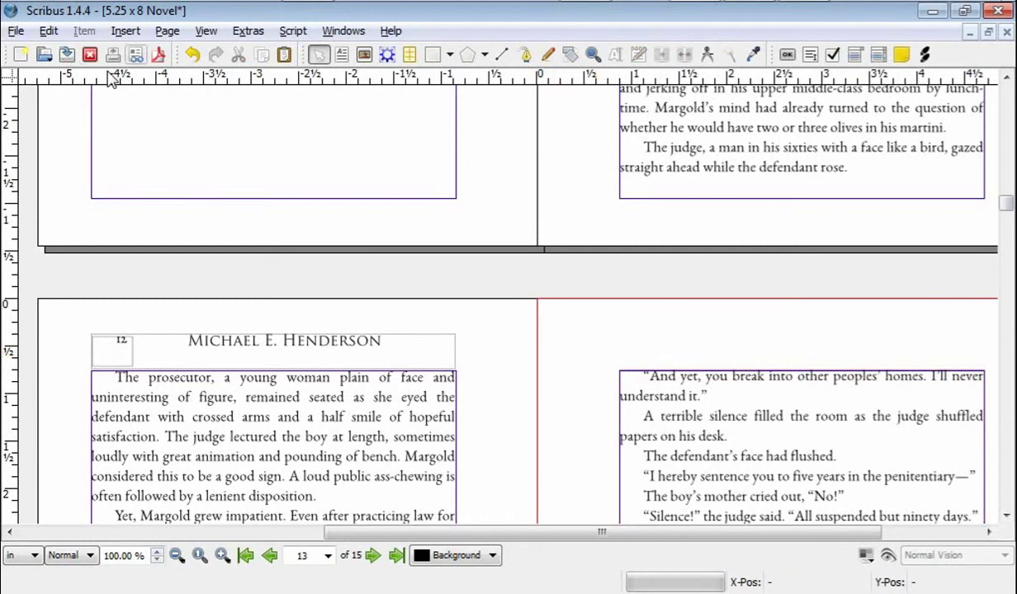
# Apply the First Right Page master to odd pages within range 13 to 15
pyautogui.click(167, 31)
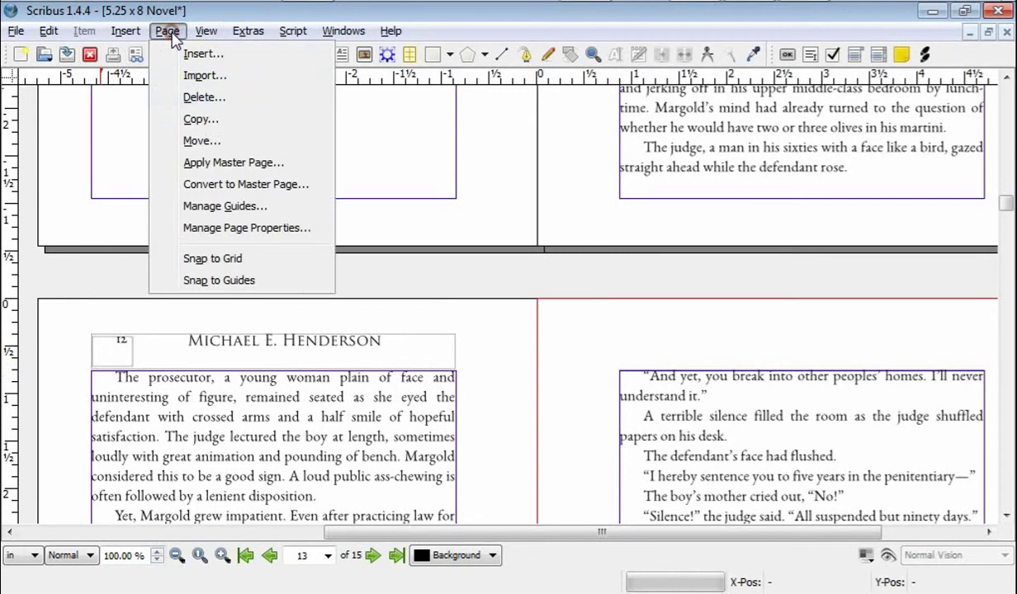
pyautogui.click(216, 163)
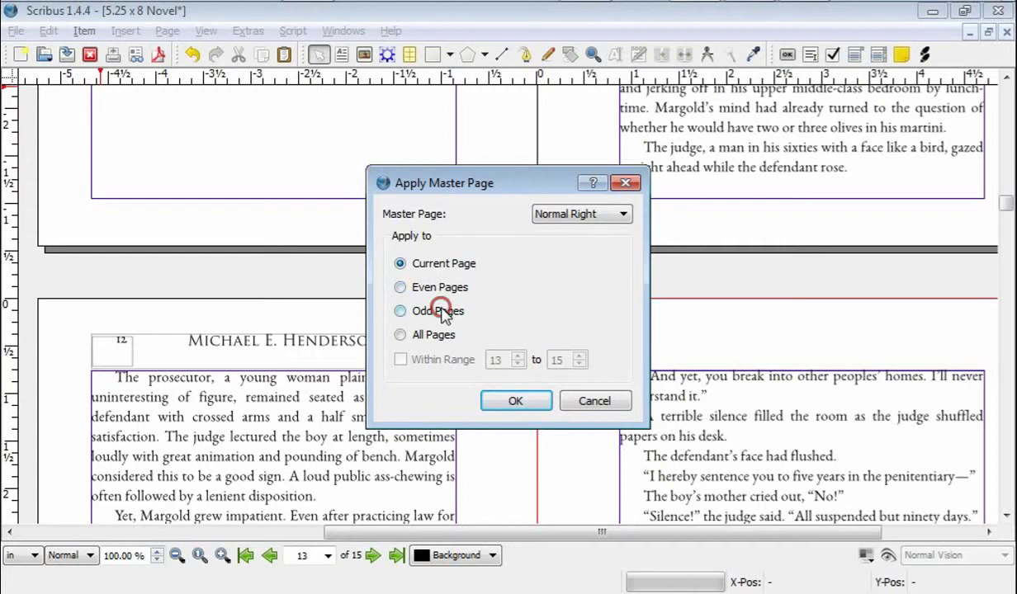
pyautogui.click(442, 311)
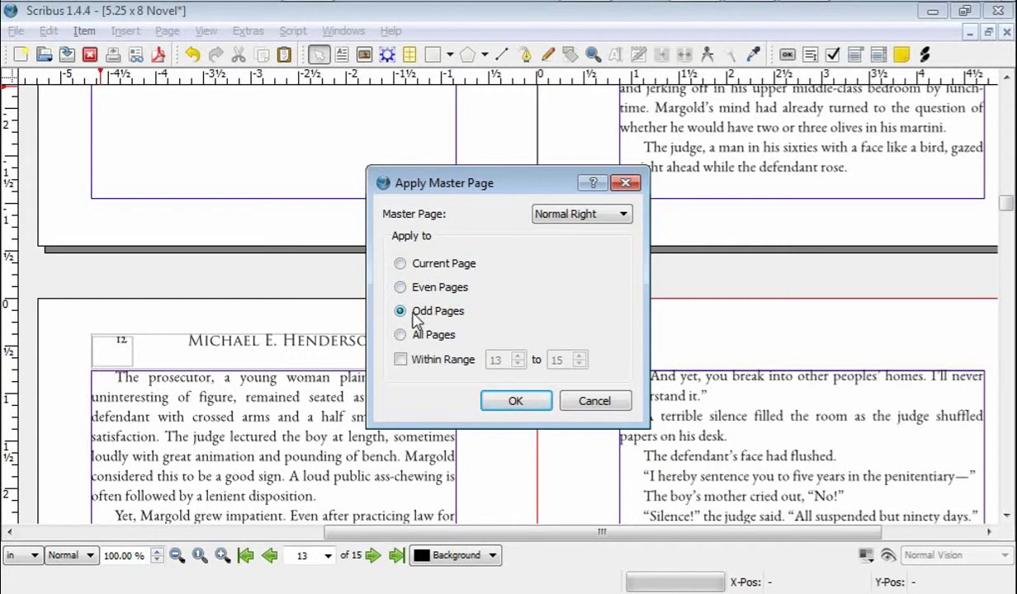
pyautogui.click(400, 360)
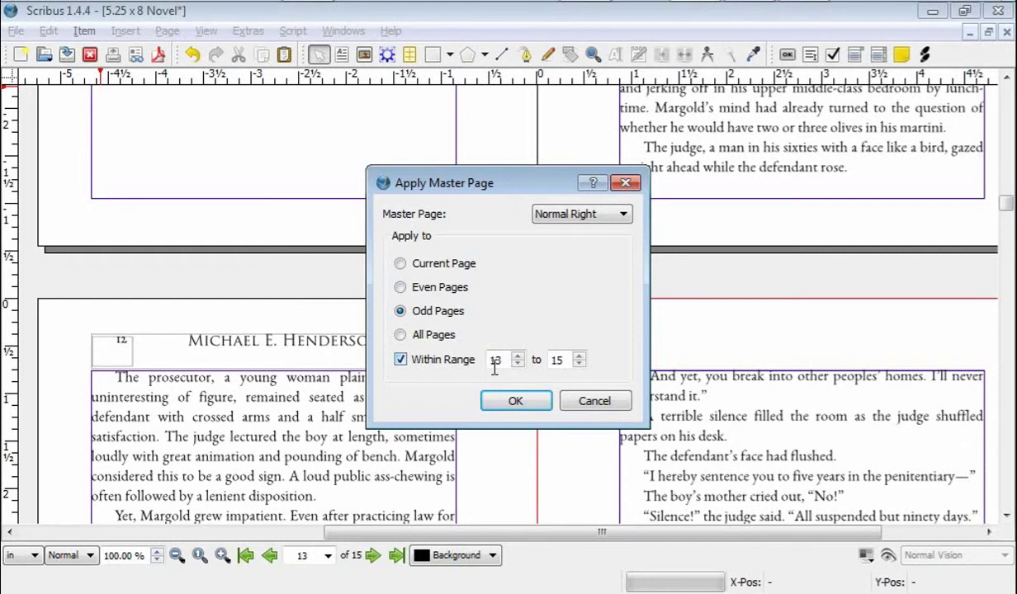
pyautogui.click(588, 213)
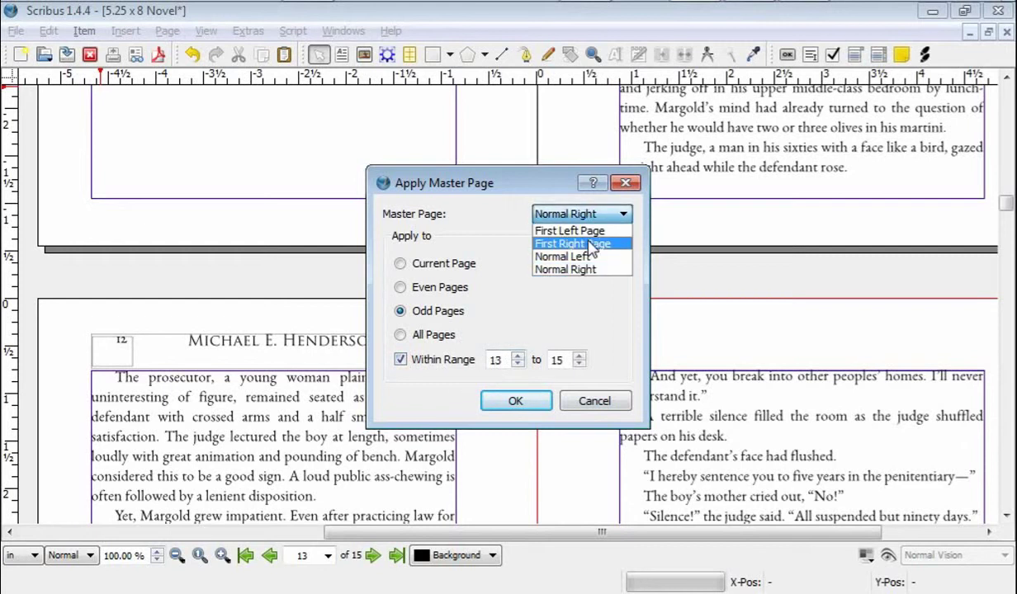
pyautogui.click(590, 245)
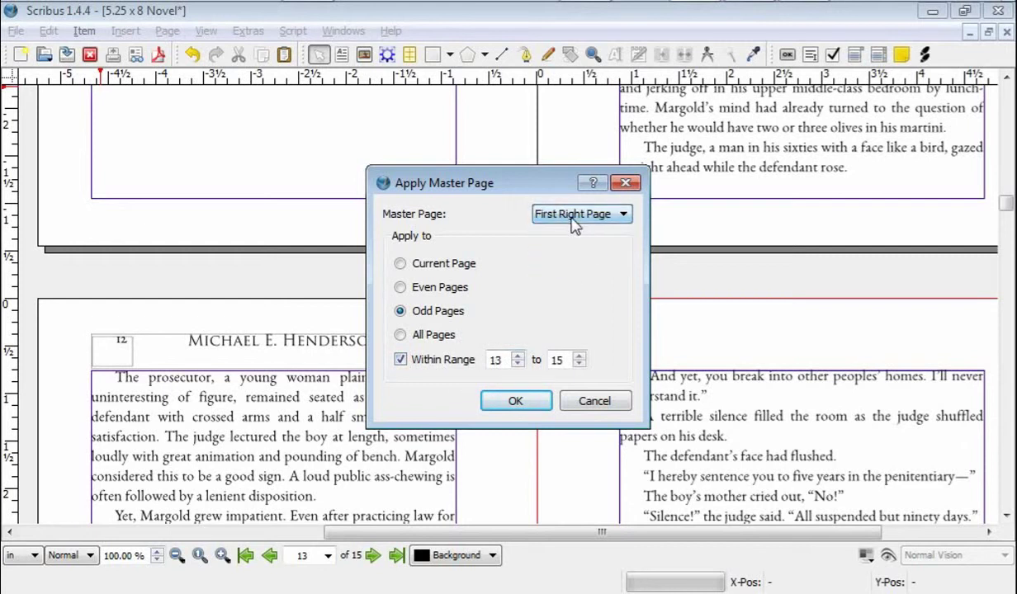
pyautogui.click(508, 399)
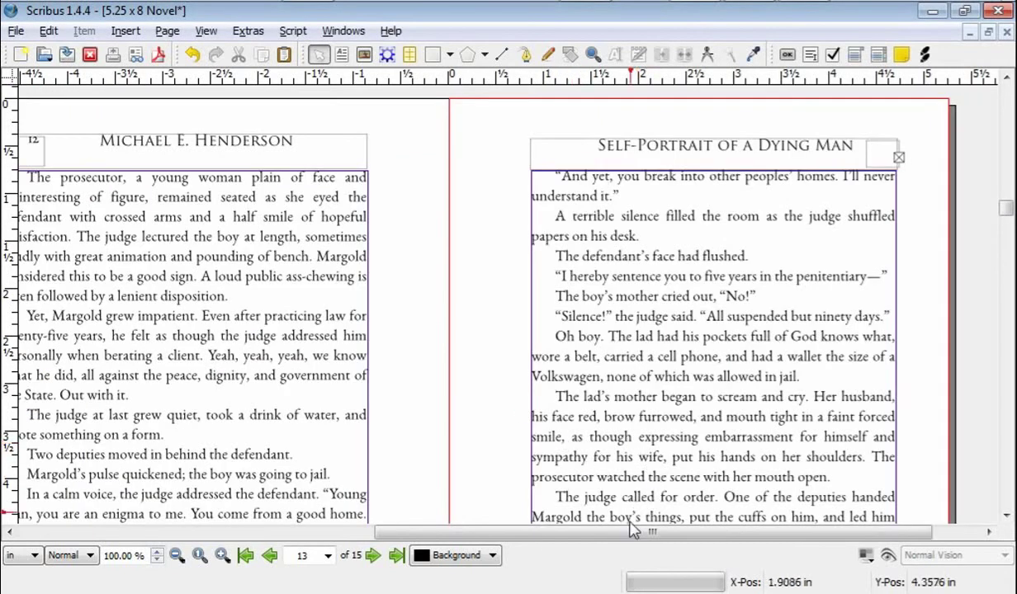
# Scroll right, select then deselect the page 13 text frame, and bring up the Edit menu
pyautogui.click(628, 533)
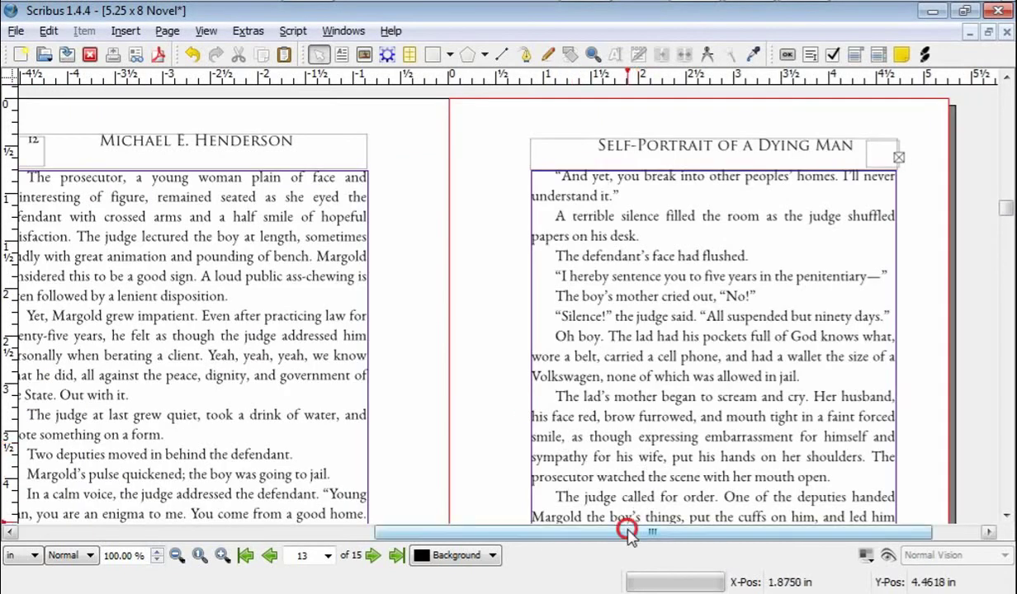
pyautogui.moveTo(627, 533); pyautogui.dragTo(659, 532)
pyautogui.click(338, 321)
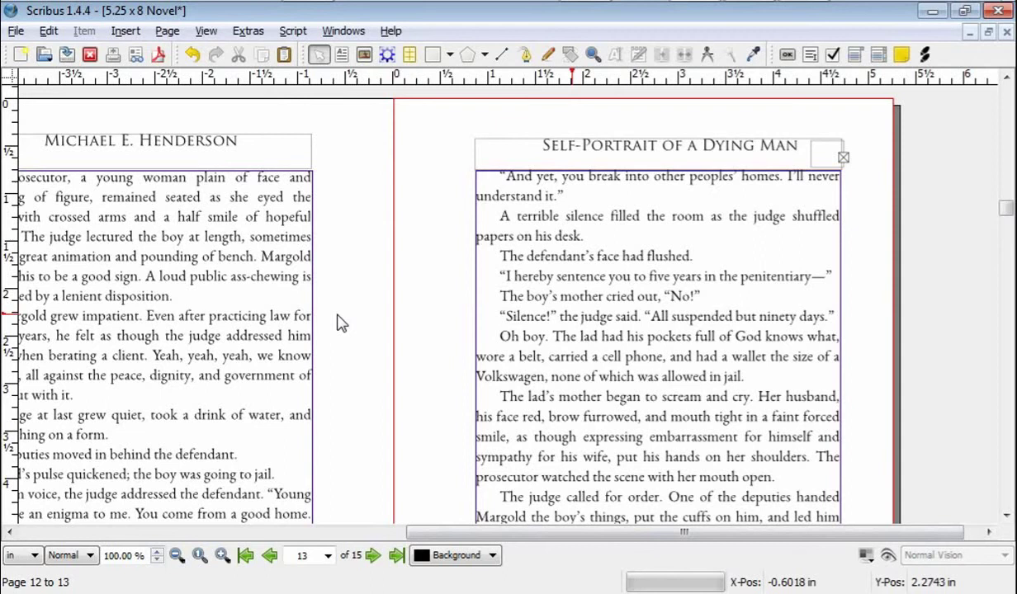
pyautogui.click(602, 304)
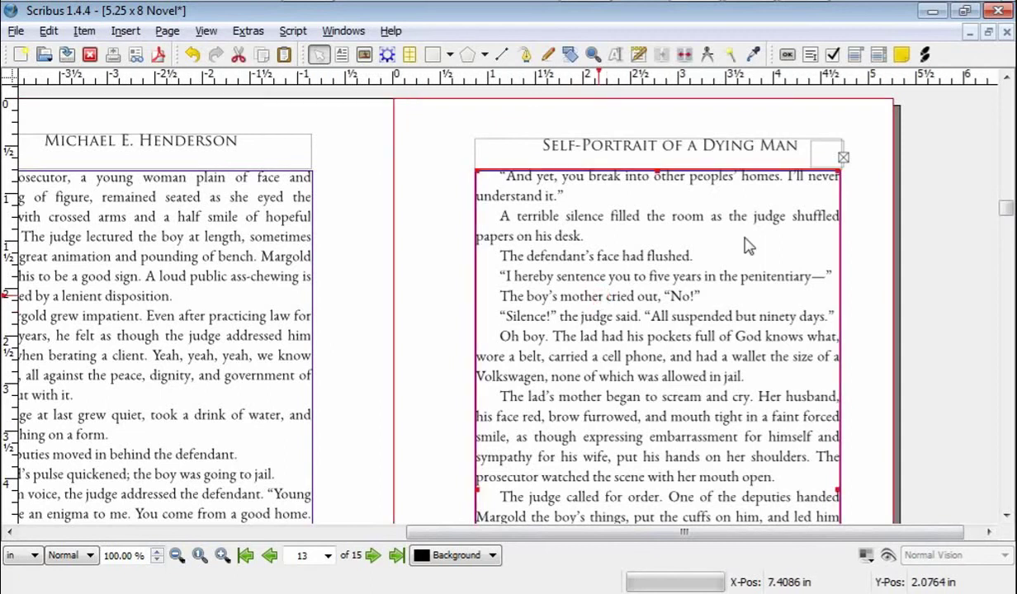
pyautogui.click(909, 170)
# On the First Right Page master, resize the small frame beside the running title, then close master editing
pyautogui.click(48, 31)
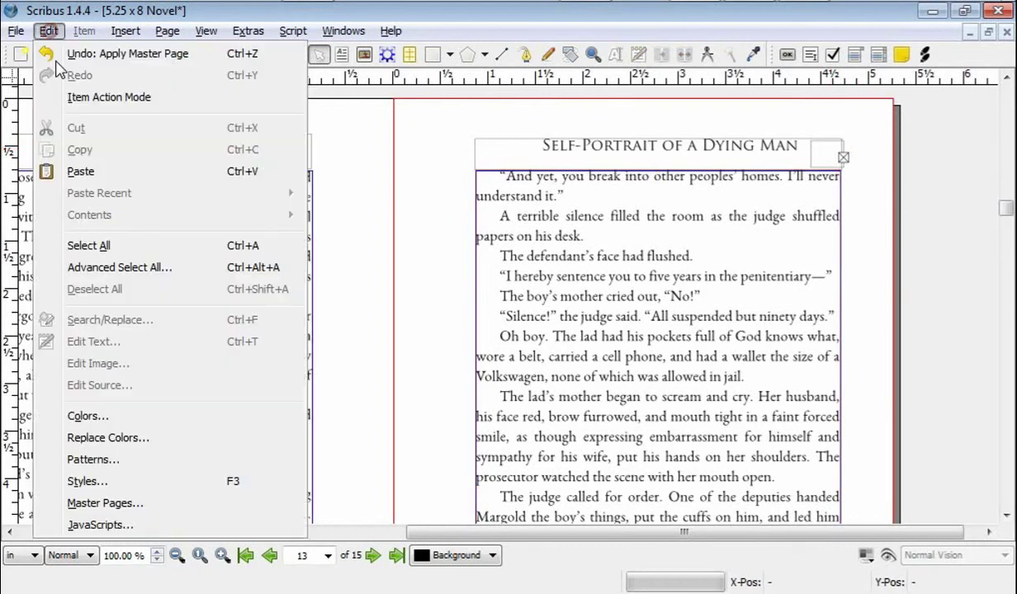
pyautogui.click(95, 503)
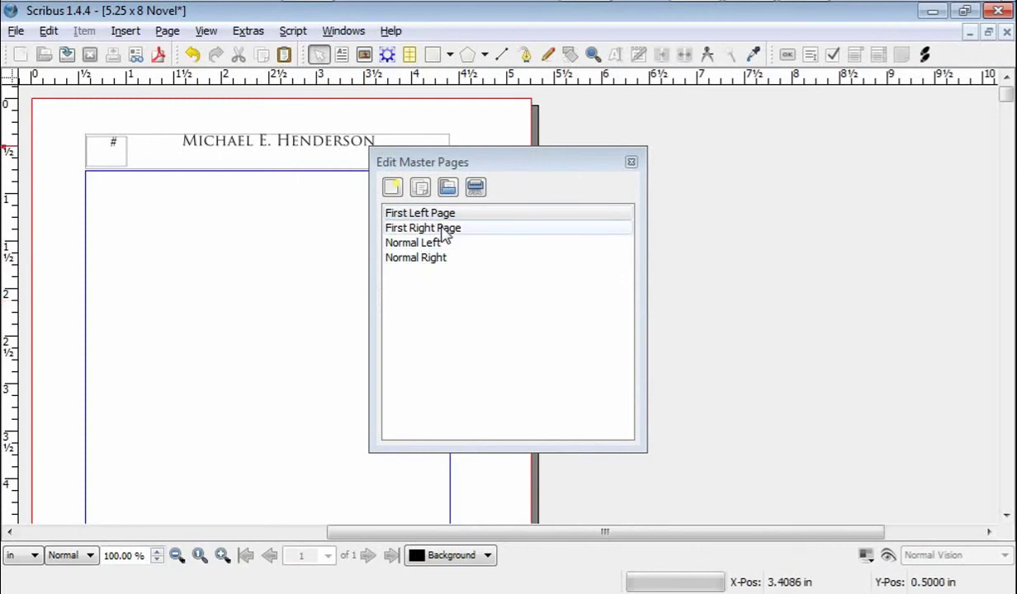
pyautogui.click(444, 235)
pyautogui.moveTo(503, 161); pyautogui.dragTo(772, 240)
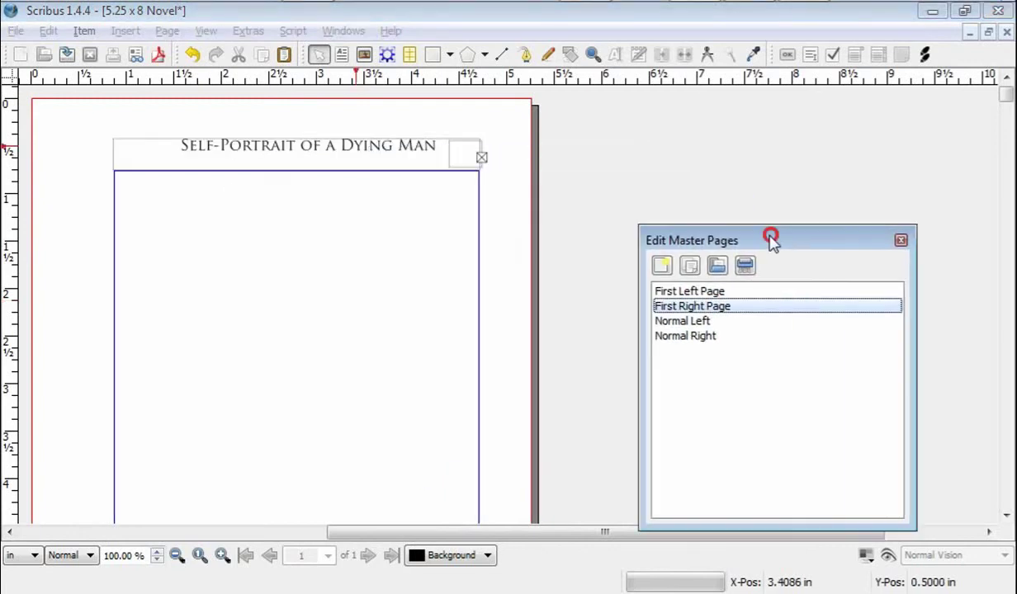
pyautogui.click(466, 156)
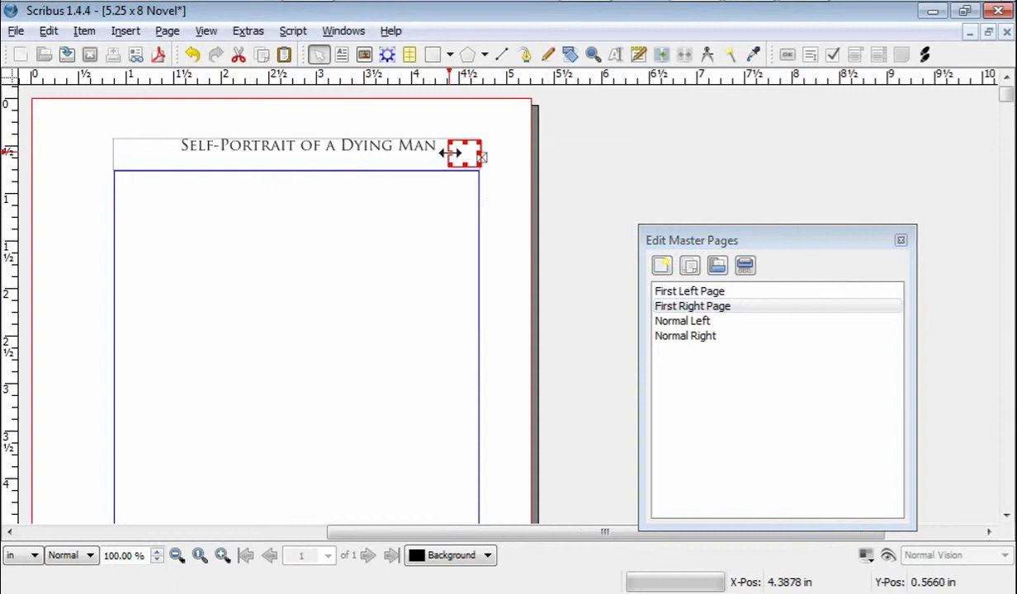
pyautogui.moveTo(450, 153); pyautogui.dragTo(445, 156)
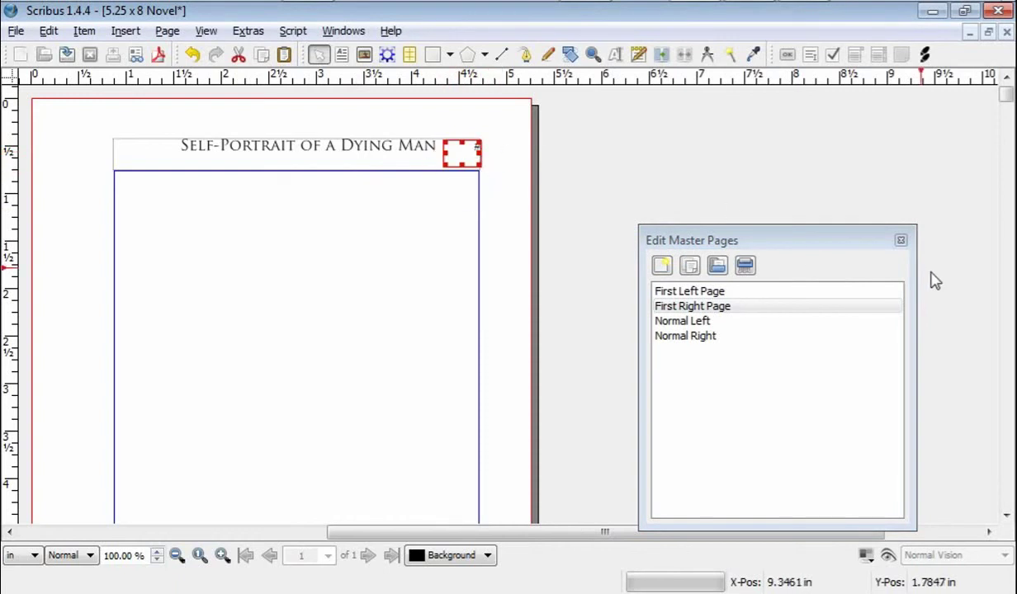
pyautogui.click(901, 242)
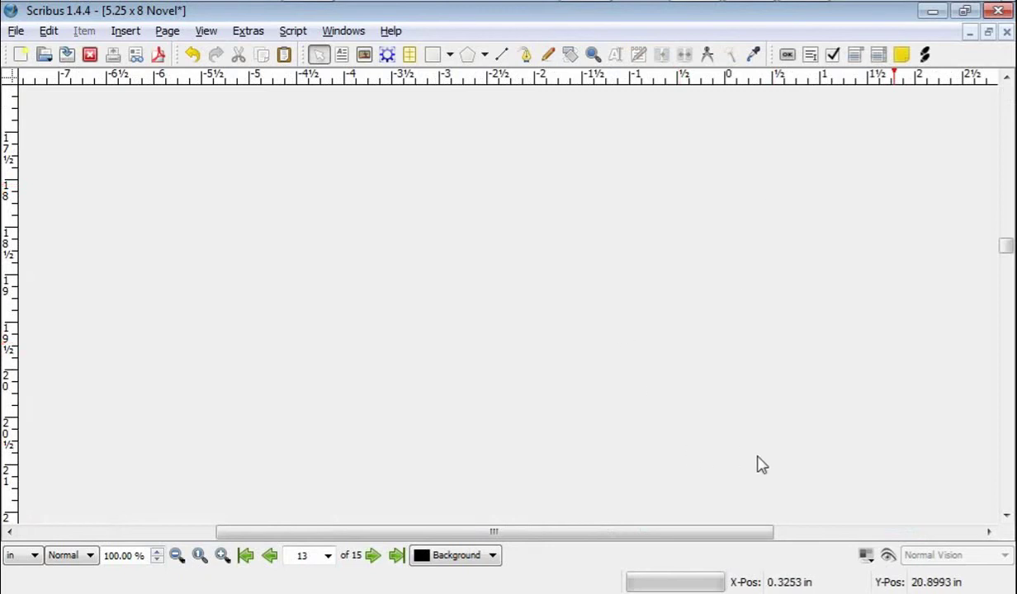
# Scroll to pages 14 and 15 to check their running headers show page numbers 14 and 15
pyautogui.scroll(7, 689, 374)
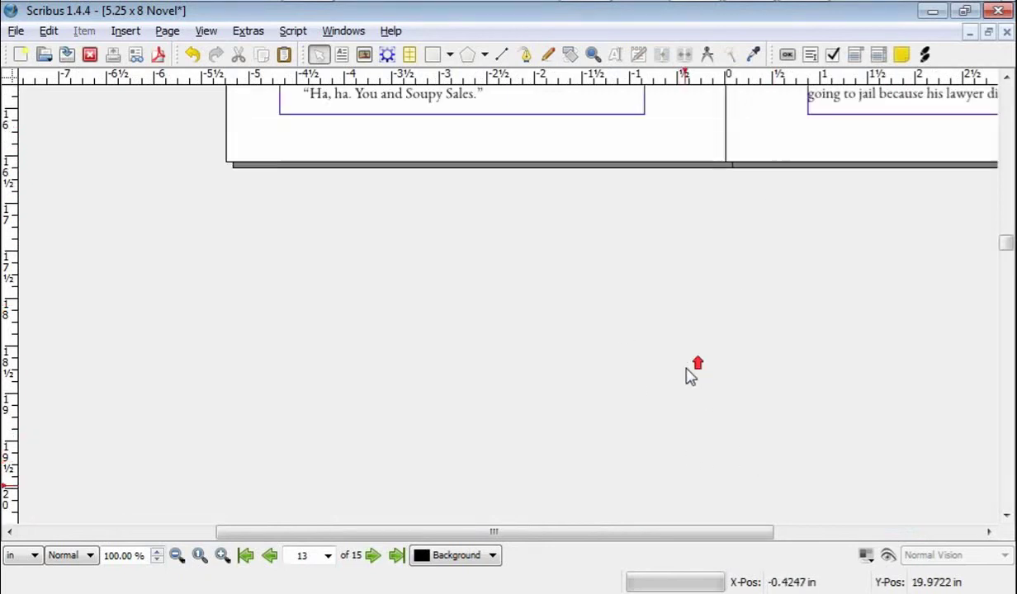
pyautogui.scroll(12, 689, 375)
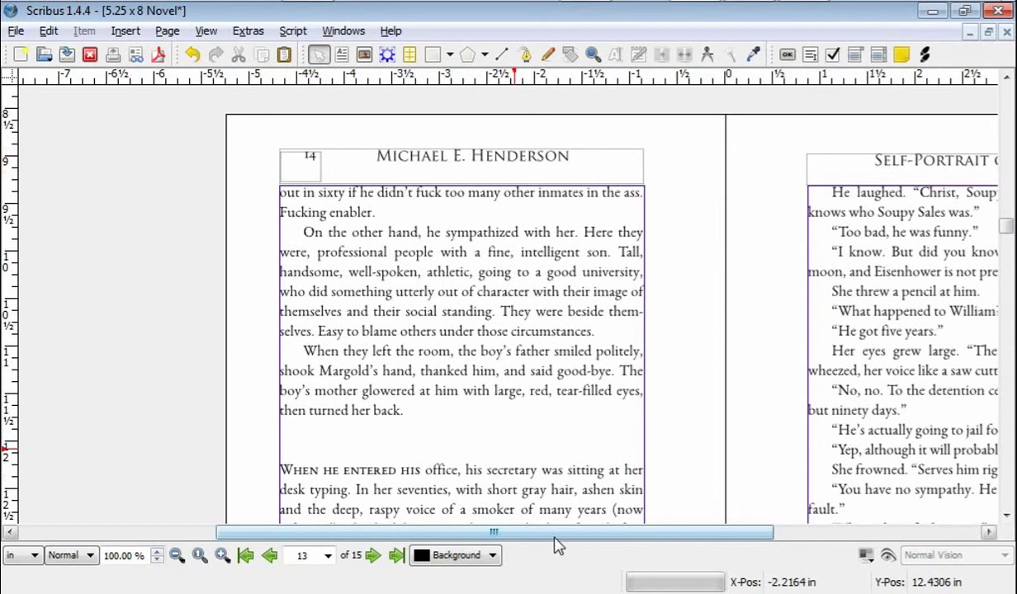
pyautogui.moveTo(556, 532); pyautogui.dragTo(733, 542)
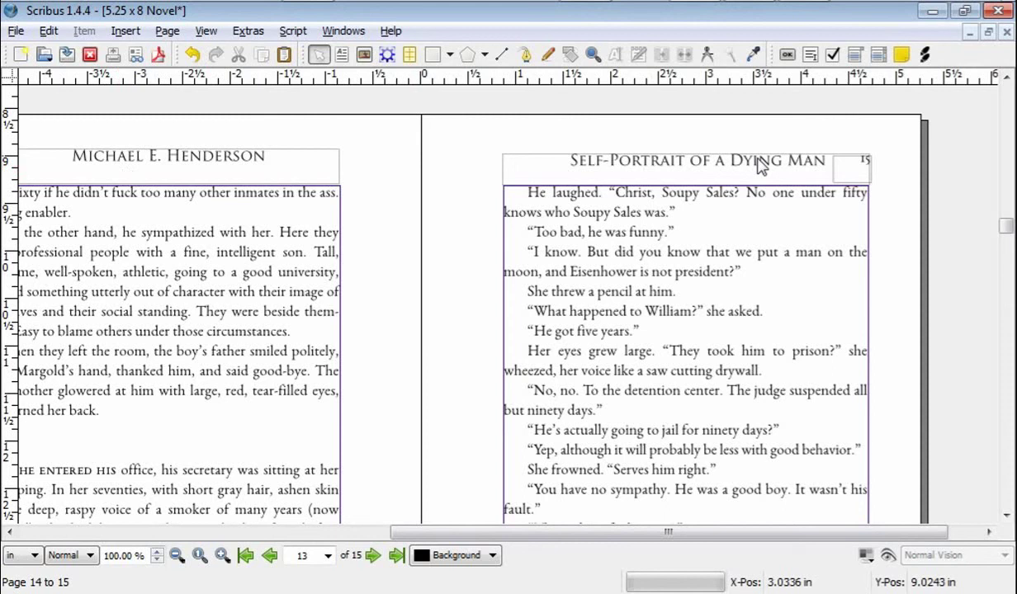
pyautogui.hscroll(-3, 700, 534)
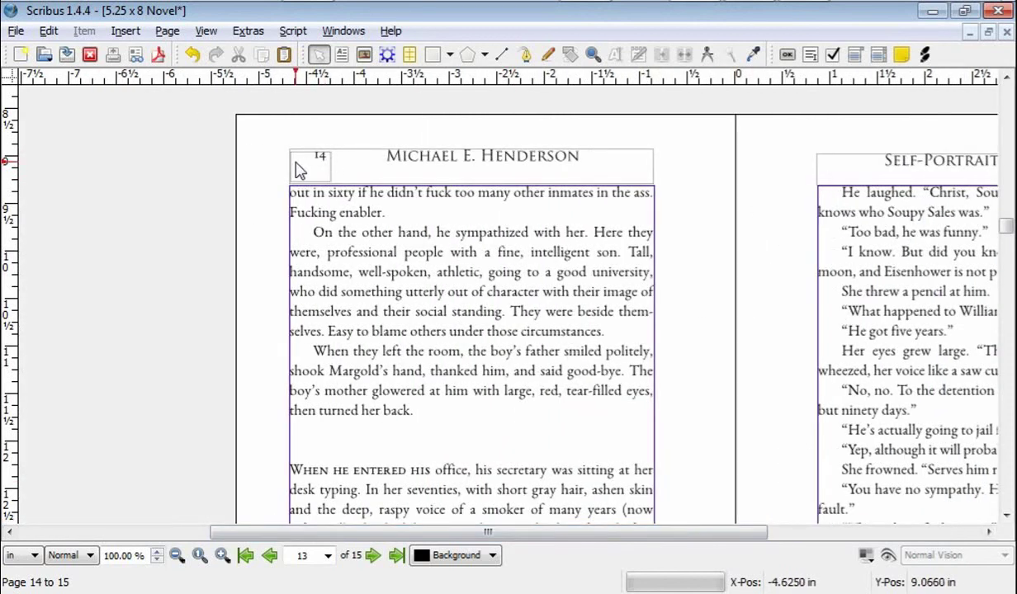
pyautogui.click(50, 33)
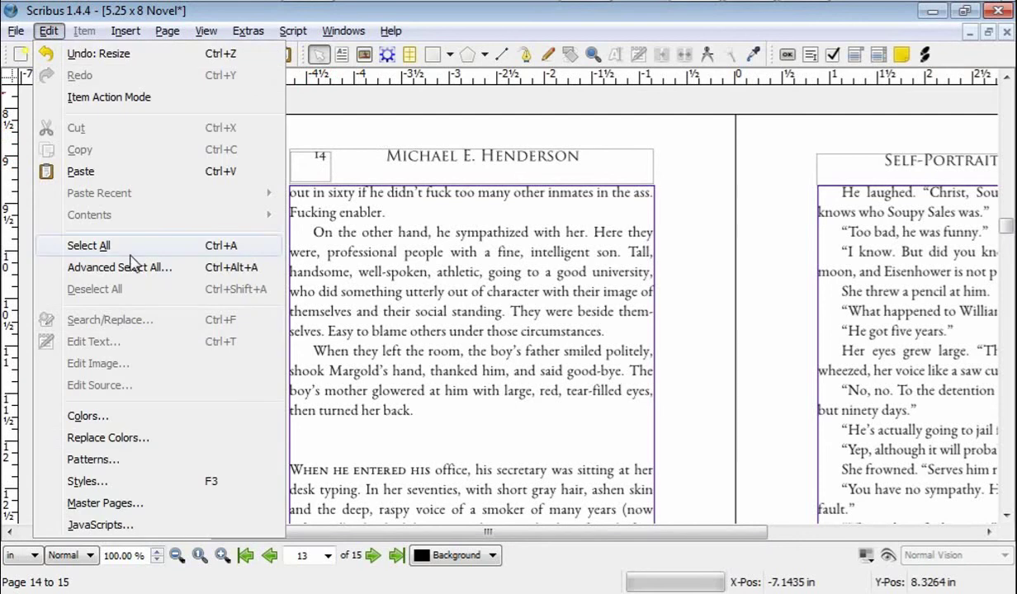
# Reopen master pages and left-align the text in the header's page-number frame via Properties
pyautogui.click(105, 504)
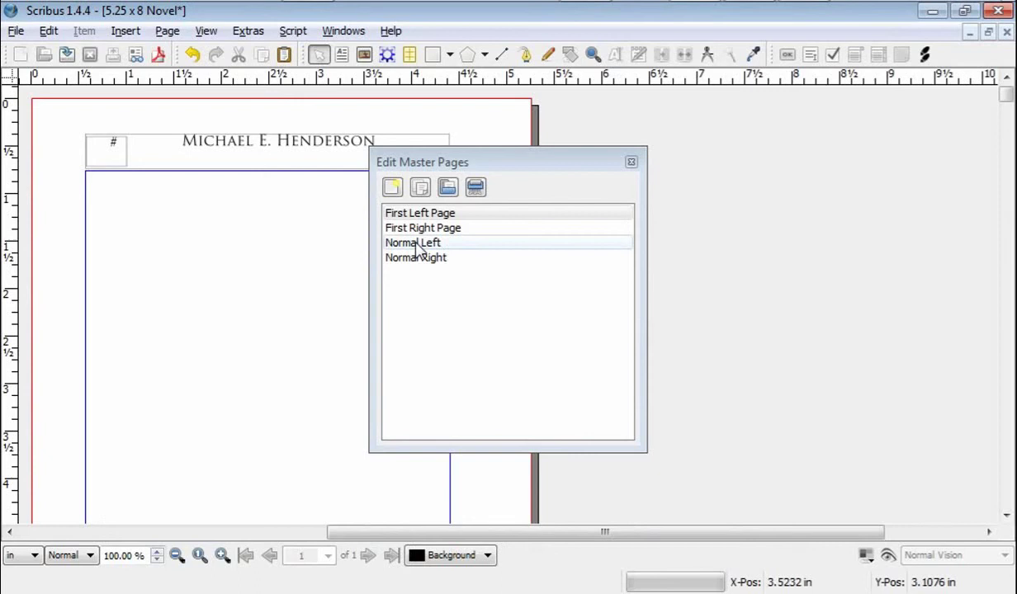
pyautogui.click(116, 151)
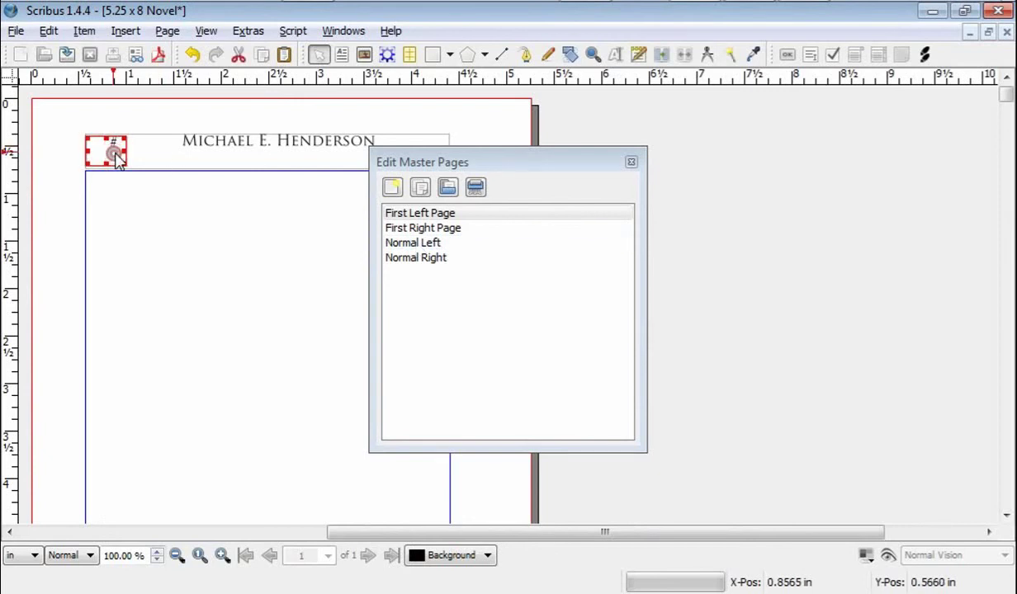
pyautogui.doubleClick(116, 156)
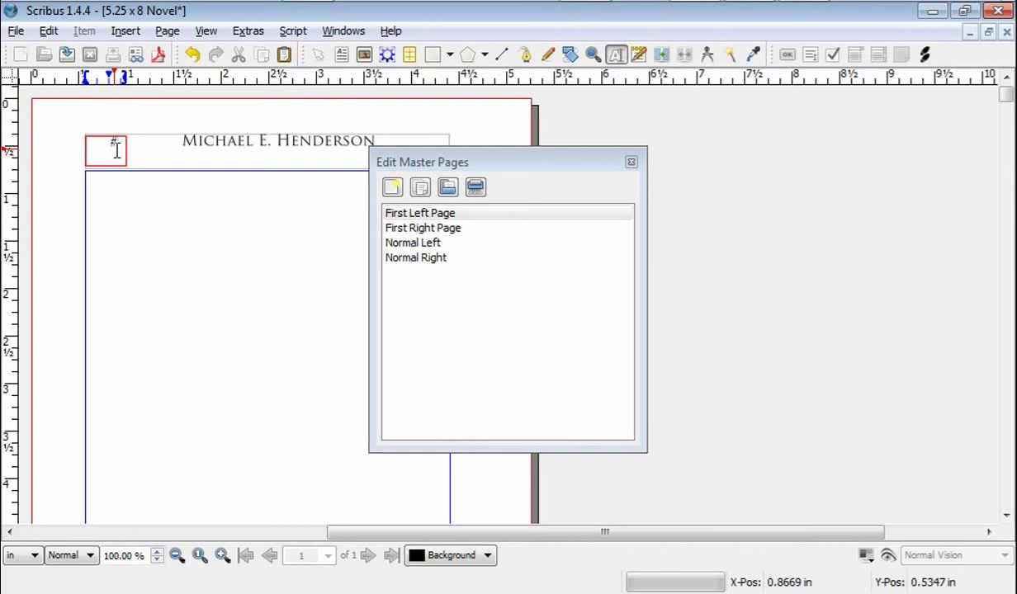
pyautogui.press('F2')
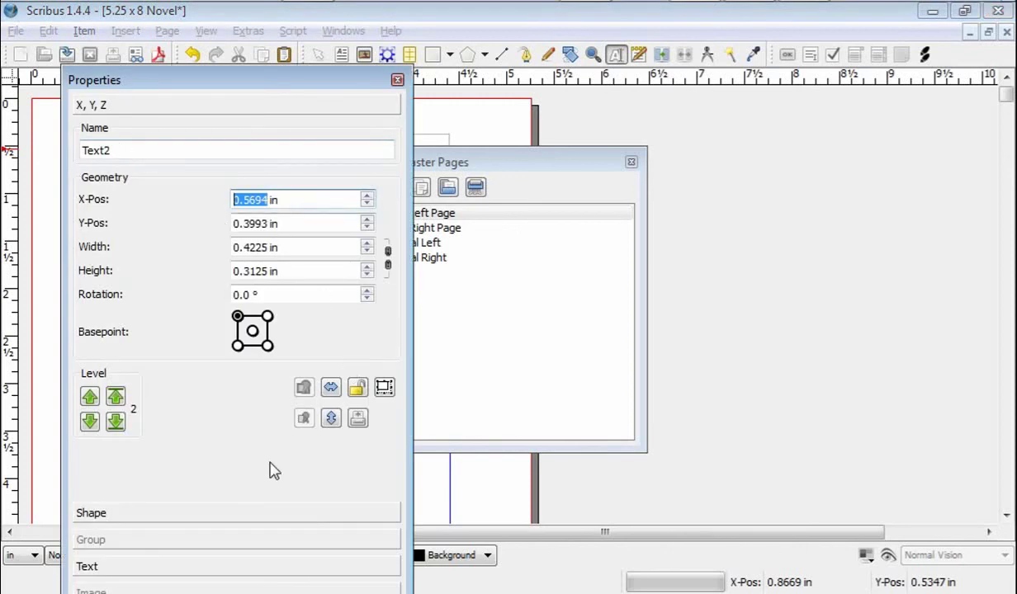
pyautogui.click(124, 569)
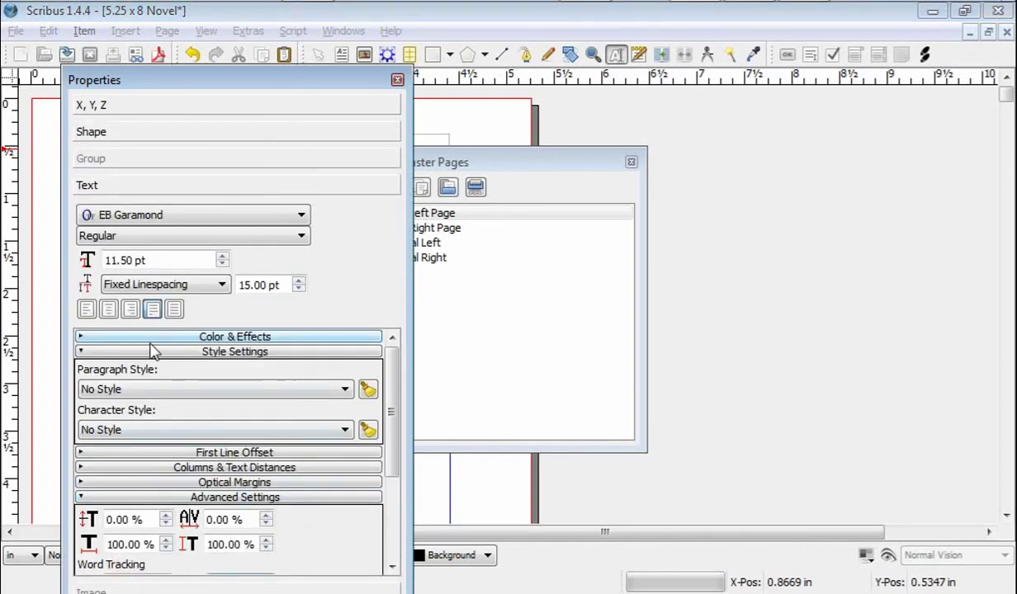
pyautogui.click(87, 309)
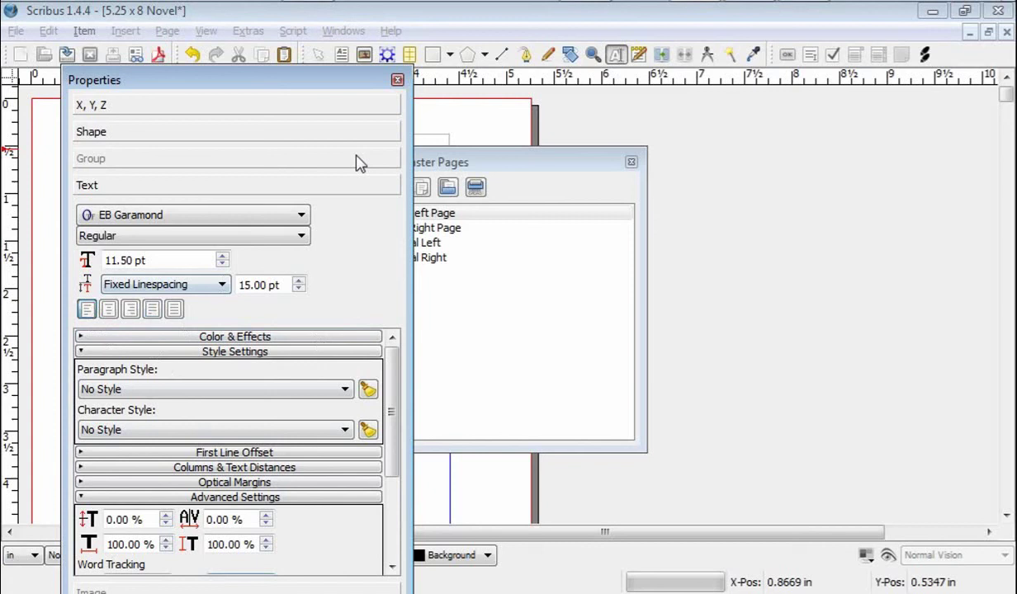
# Give the # page-number marker the First Line No Indent paragraph style and close Properties
pyautogui.moveTo(355, 81); pyautogui.dragTo(630, 89)
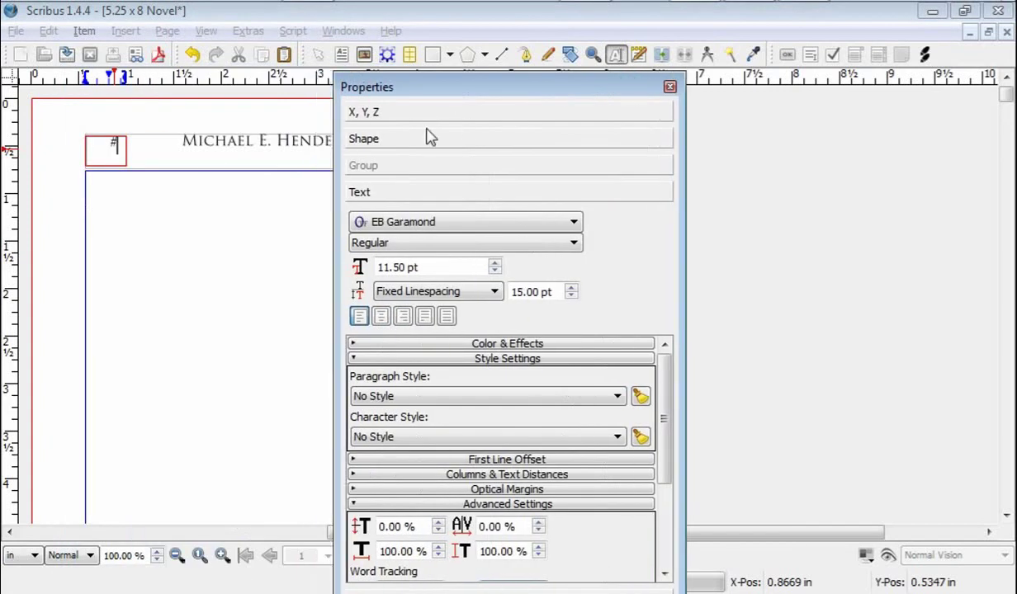
pyautogui.doubleClick(112, 145)
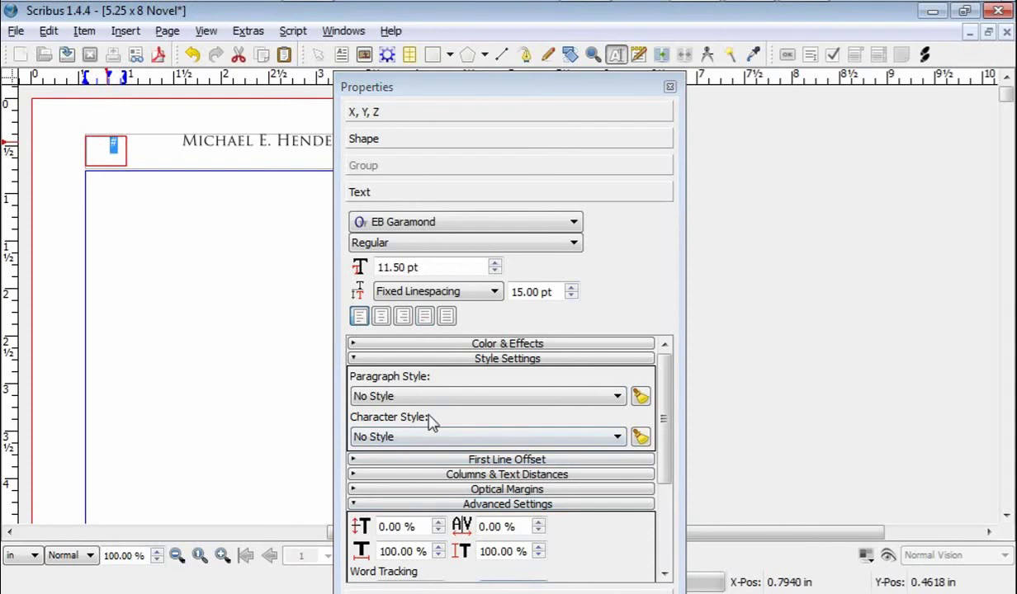
pyautogui.click(360, 316)
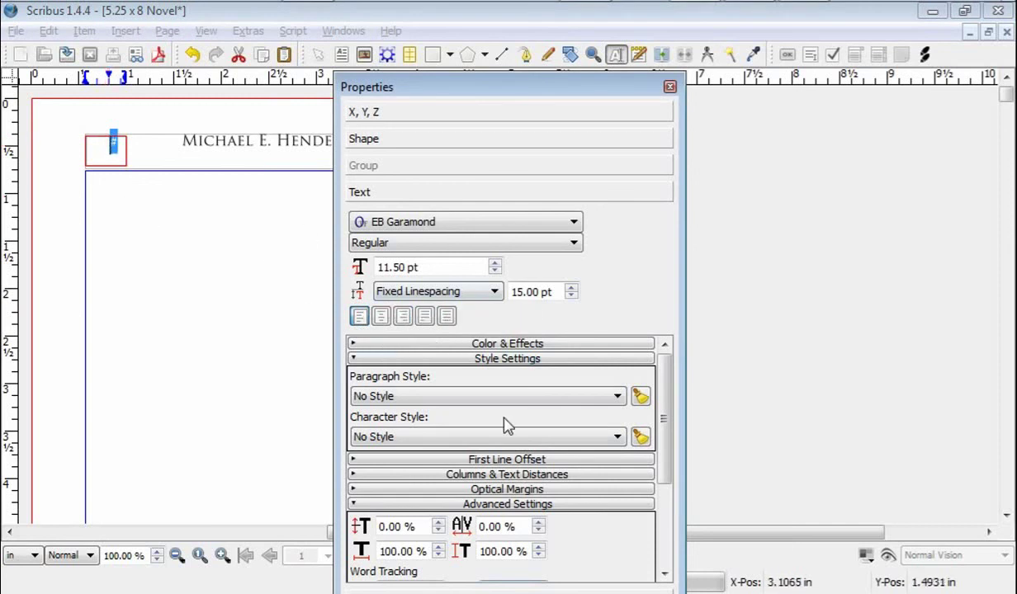
pyautogui.click(405, 398)
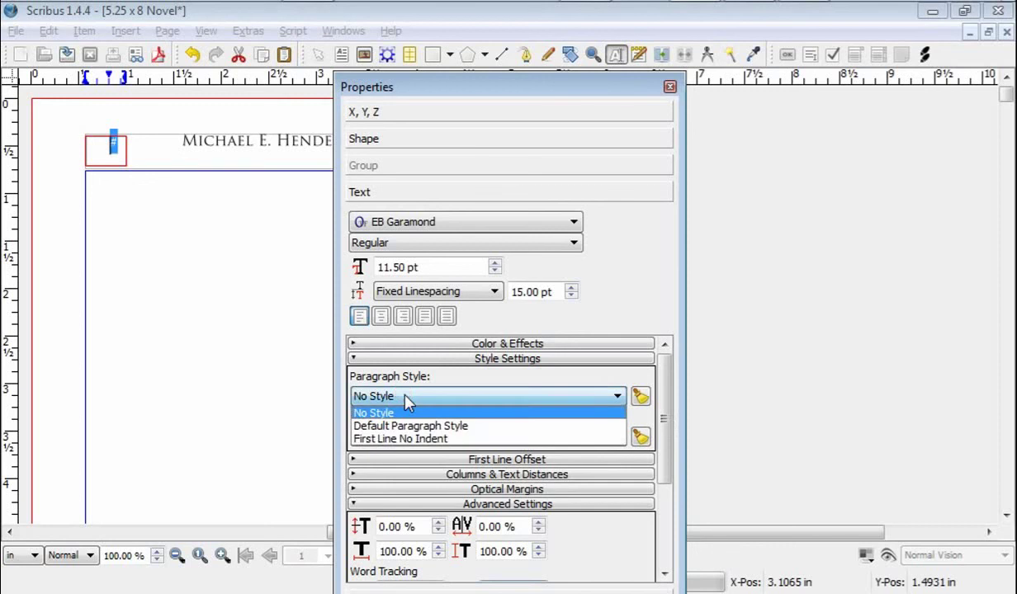
pyautogui.click(408, 439)
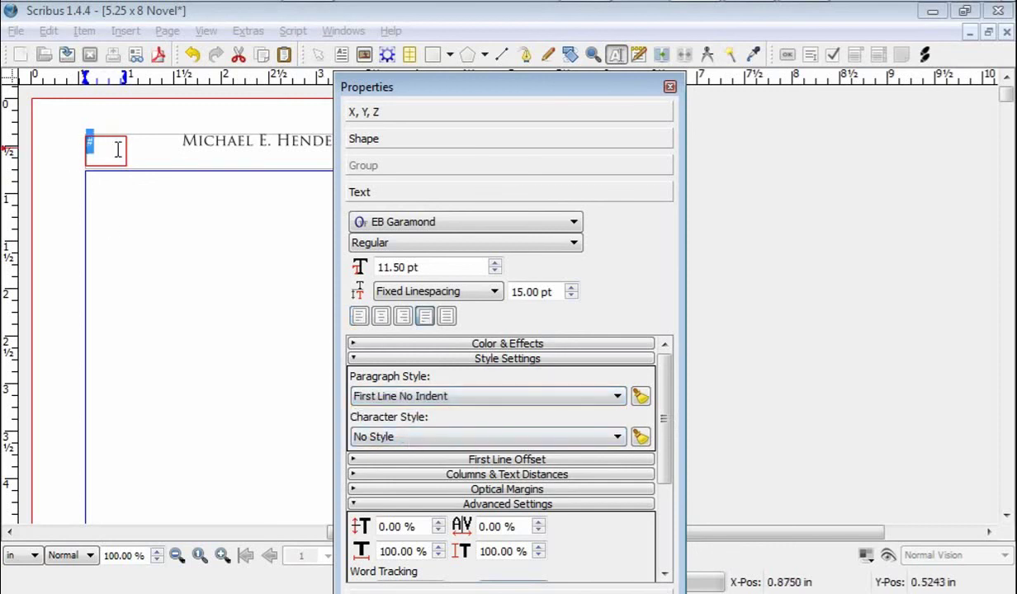
pyautogui.click(669, 87)
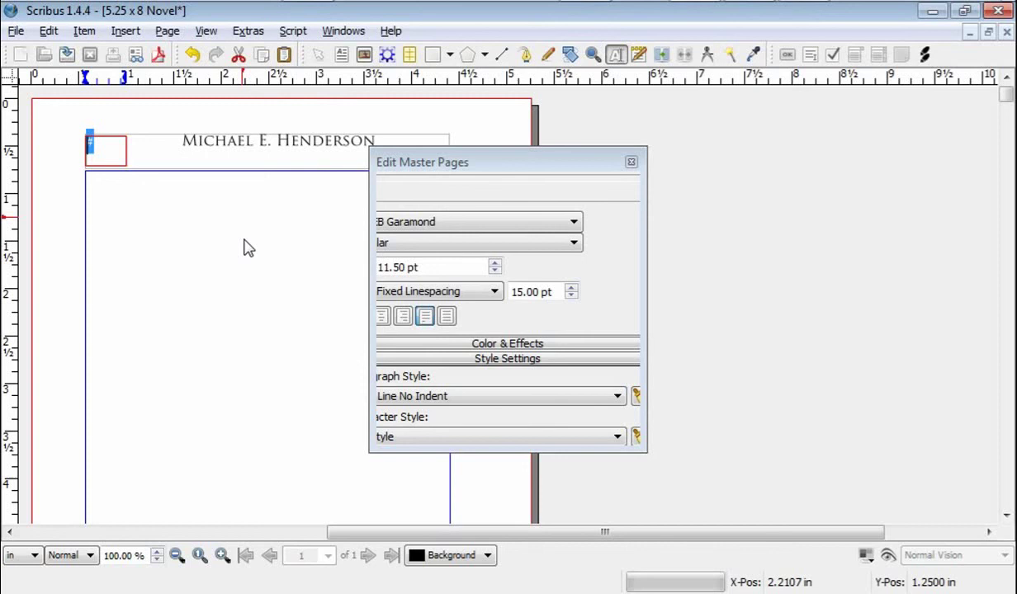
# Leave master editing and scroll to page 12 to confirm its number 12 sits flush left
pyautogui.click(631, 162)
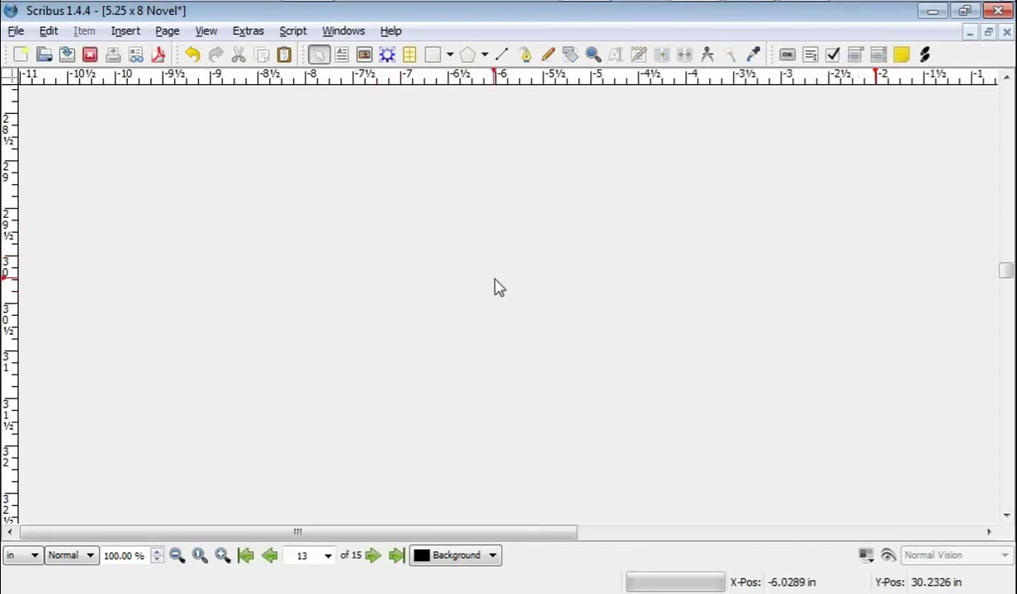
pyautogui.hotkey('alt', 'Tab')
pyautogui.press('Tab')
pyautogui.press('Tab')
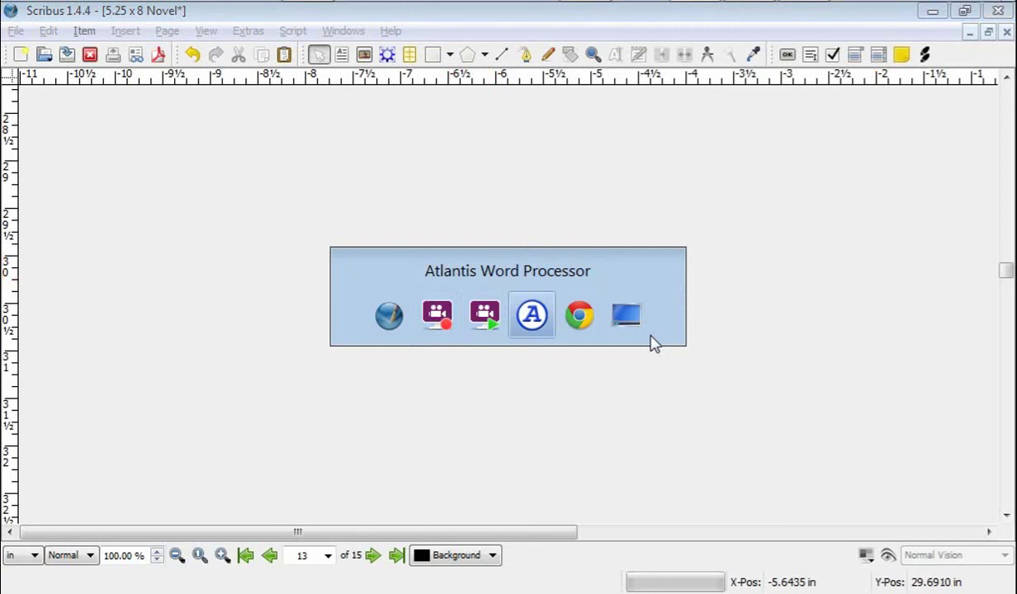
pyautogui.press('Tab')
pyautogui.press('Tab')
pyautogui.press('Tab')
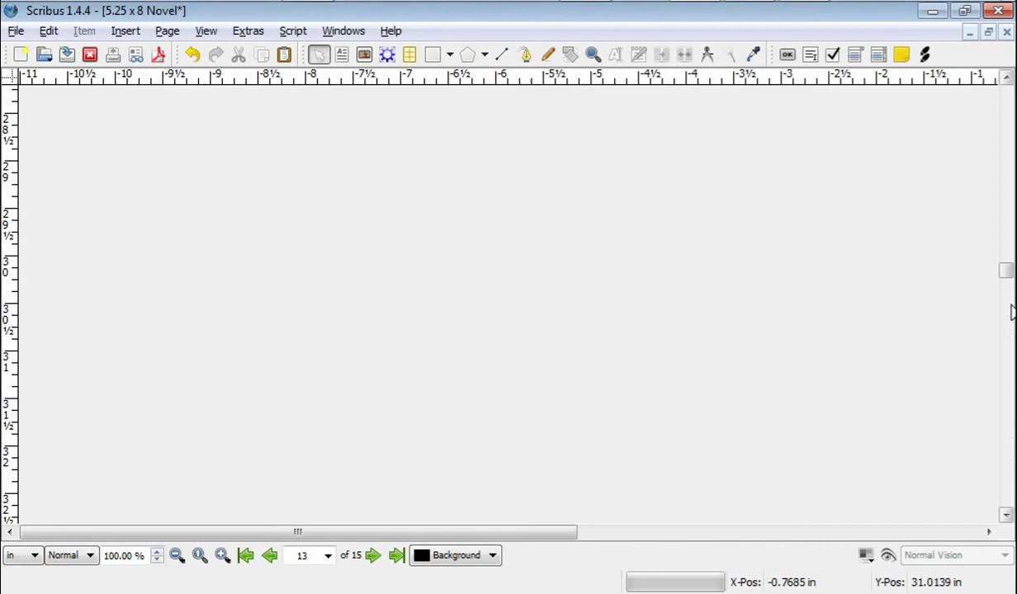
pyautogui.moveTo(1008, 277); pyautogui.dragTo(1007, 209)
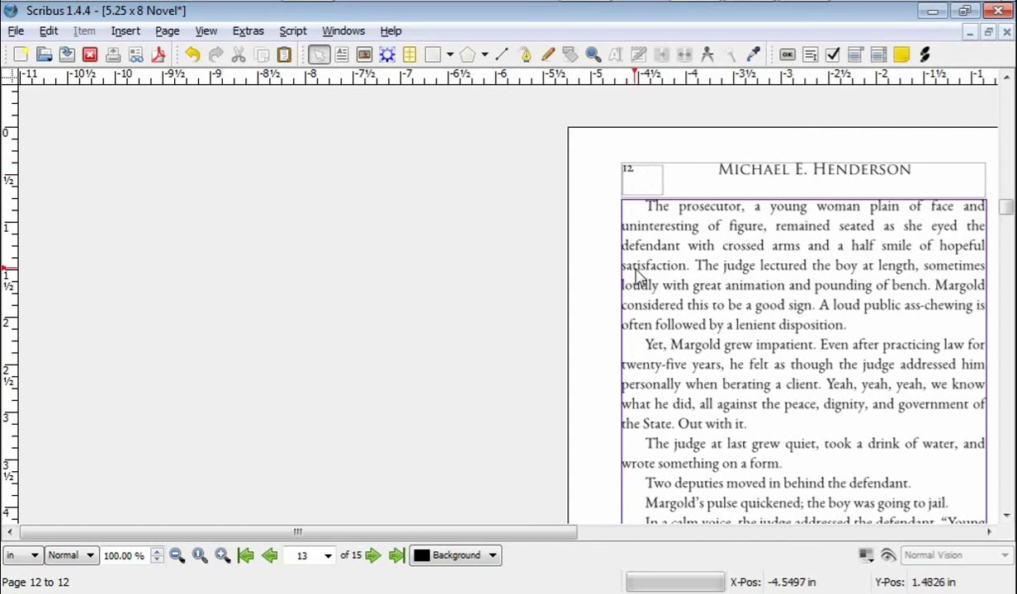
pyautogui.moveTo(567, 534); pyautogui.dragTo(717, 539)
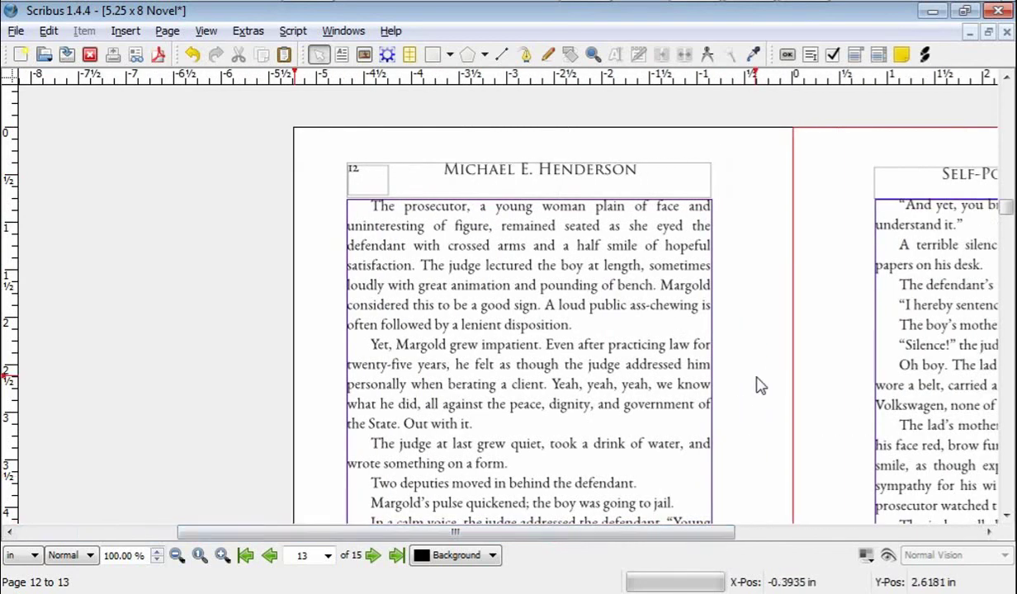